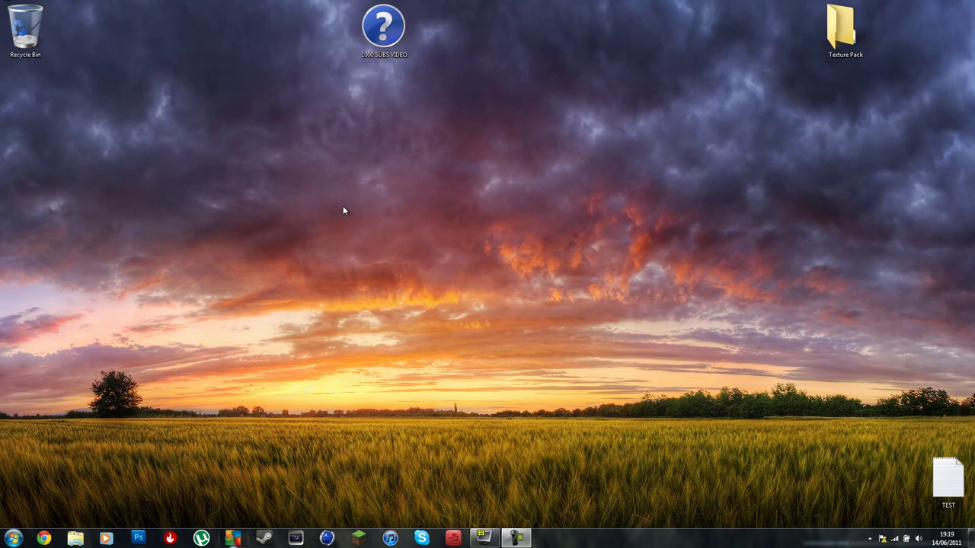
Step: Move the 1000 SUBS VIDEO desktop icon beside the Texture Pack folder
{"action": "left_click_drag", "start_coordinate": [383, 26], "coordinate": [941, 32]}
{"action": "left_click", "coordinate": [889, 142]}
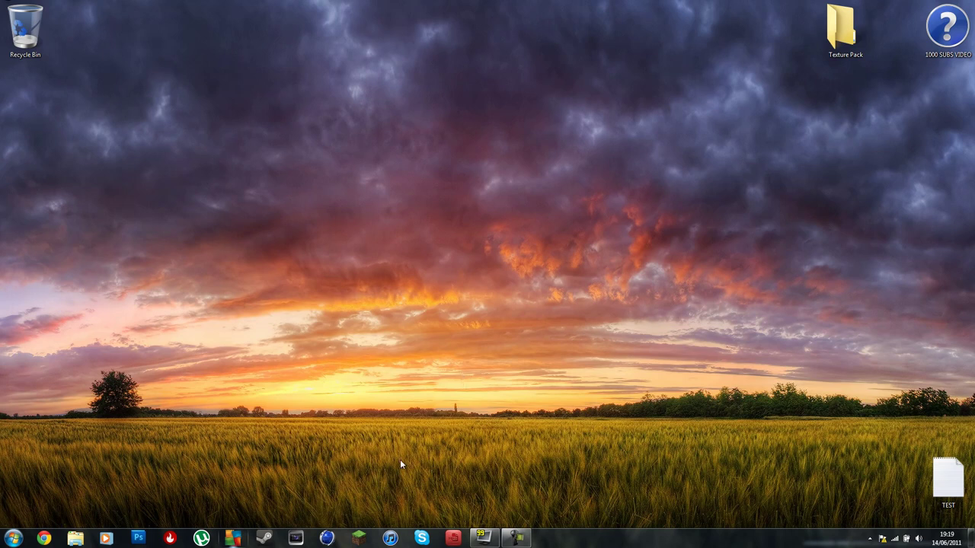
Step: Launch Minecraft, maximize its launcher and log in with the saved account
{"action": "left_click", "coordinate": [364, 543]}
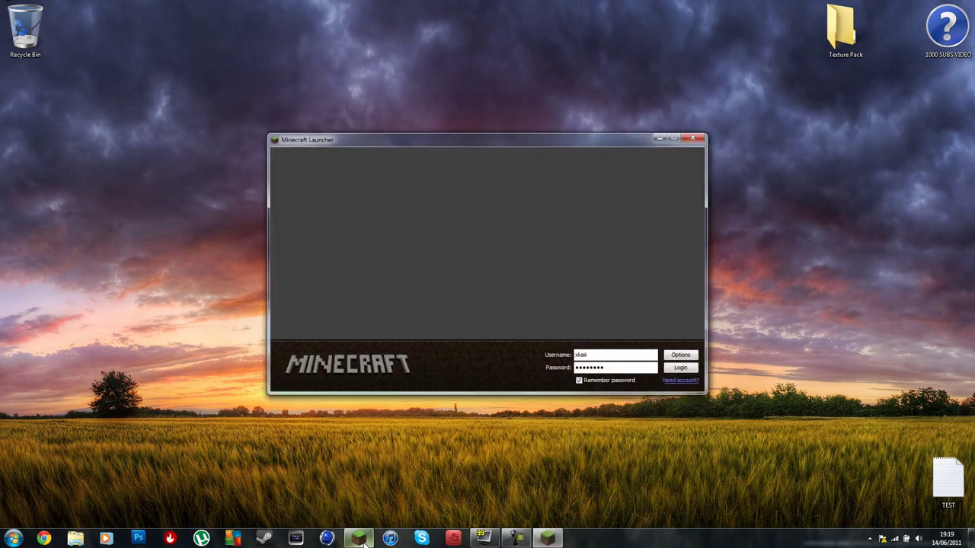
{"action": "double_click", "coordinate": [567, 141]}
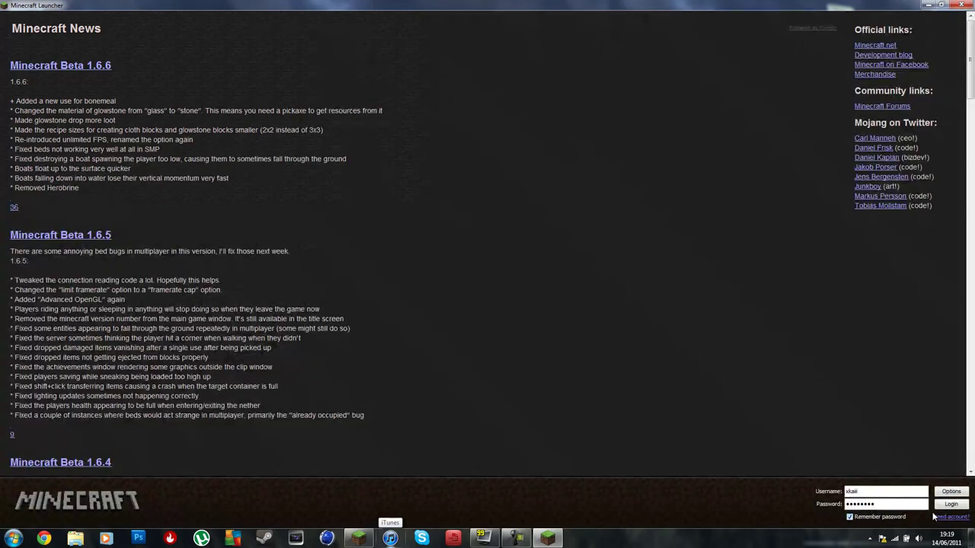
{"action": "left_click", "coordinate": [953, 506]}
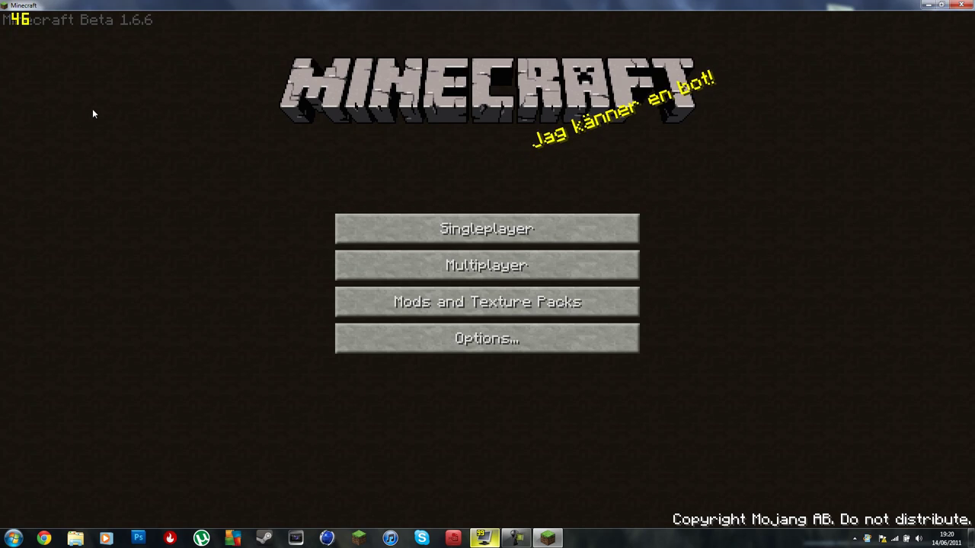
Step: Review Minecraft's general options and video settings, and return to the main menu
{"action": "left_click", "coordinate": [515, 348]}
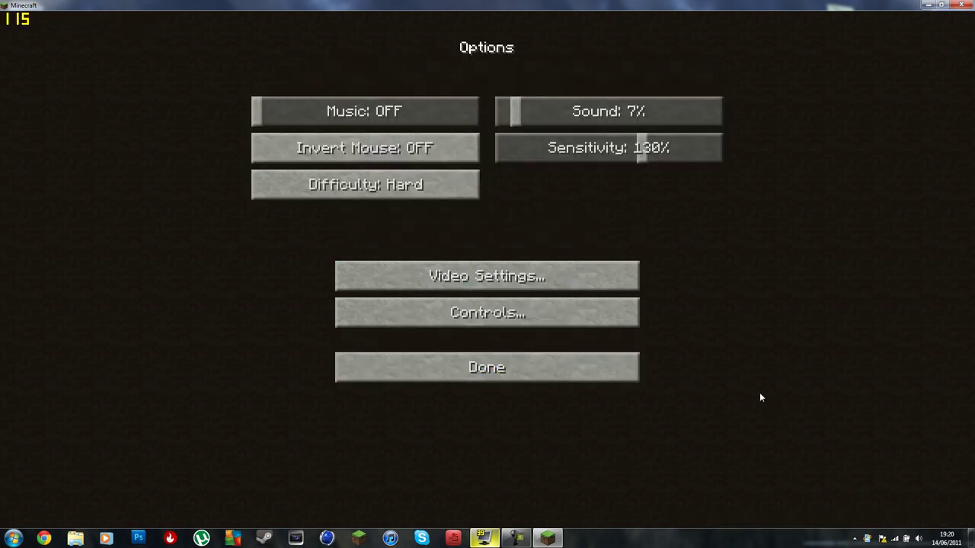
{"action": "left_click", "coordinate": [565, 276]}
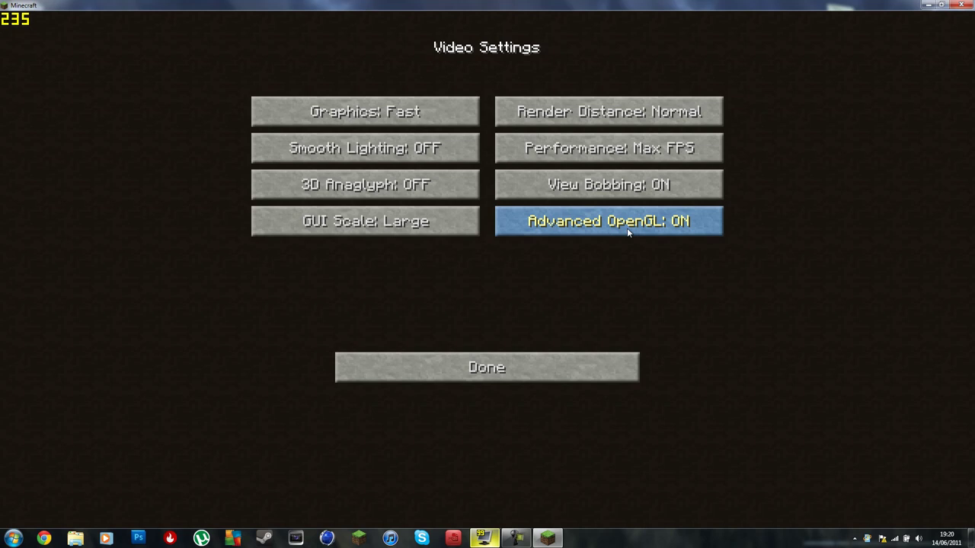
{"action": "left_click", "coordinate": [574, 367]}
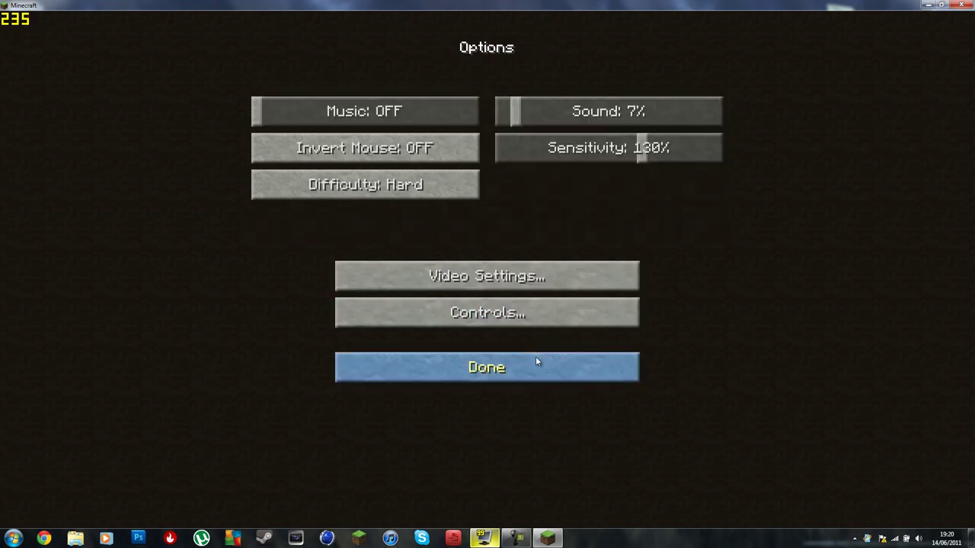
{"action": "left_click", "coordinate": [543, 372]}
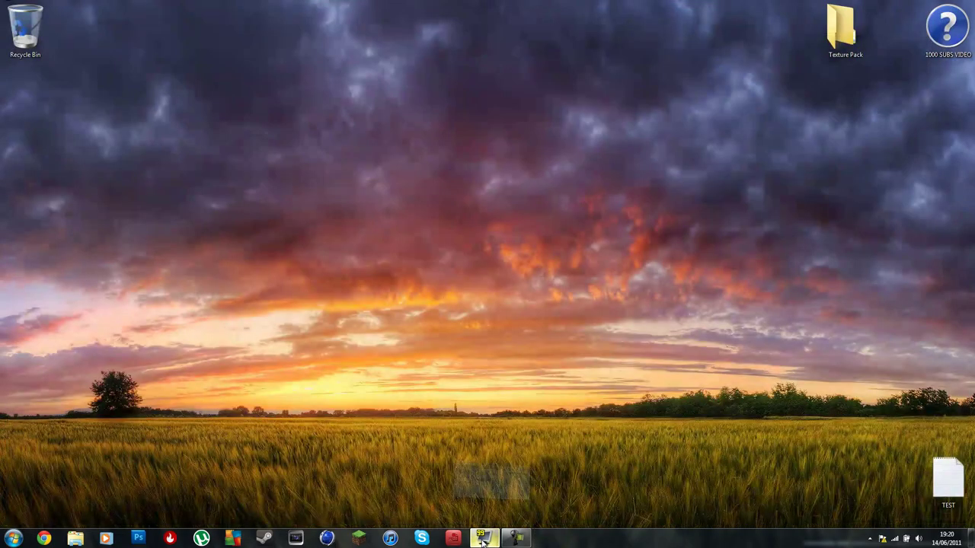
Step: Bring up Fraps, review its movie capture and FPS benchmark settings, and close it
{"action": "left_click", "coordinate": [483, 539]}
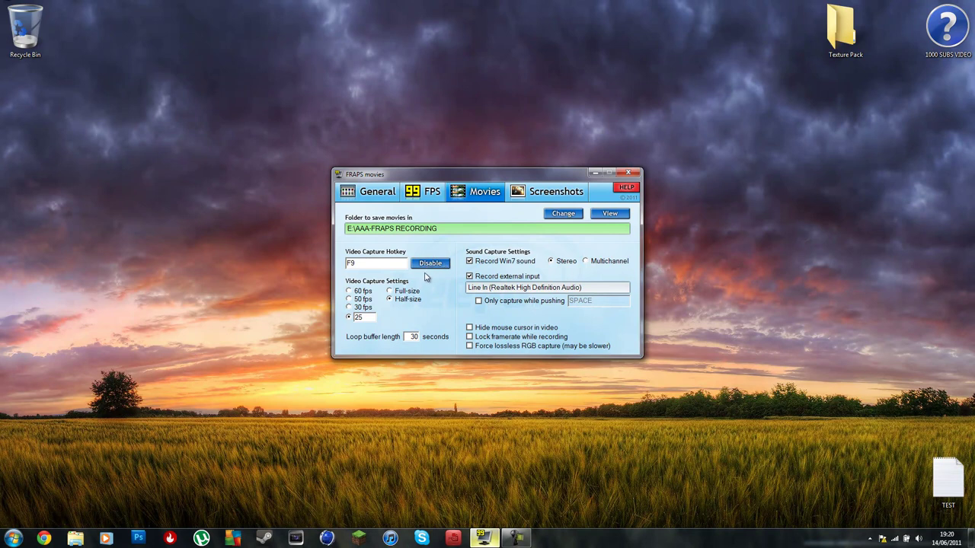
{"action": "left_click", "coordinate": [391, 303]}
{"action": "left_click", "coordinate": [429, 199]}
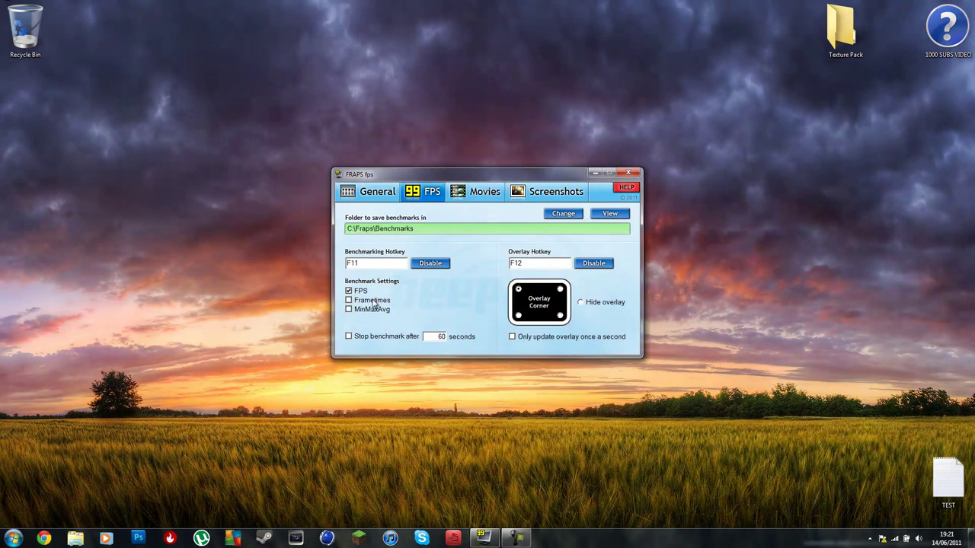
{"action": "left_click", "coordinate": [627, 173]}
{"action": "left_click", "coordinate": [534, 304]}
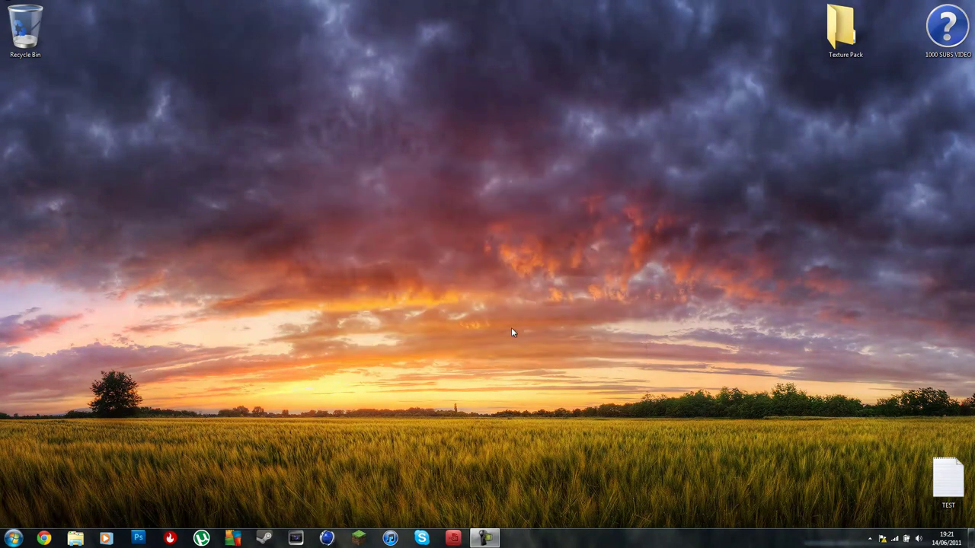
Step: Open Game Fire and expand its list of running processes
{"action": "left_click", "coordinate": [170, 540]}
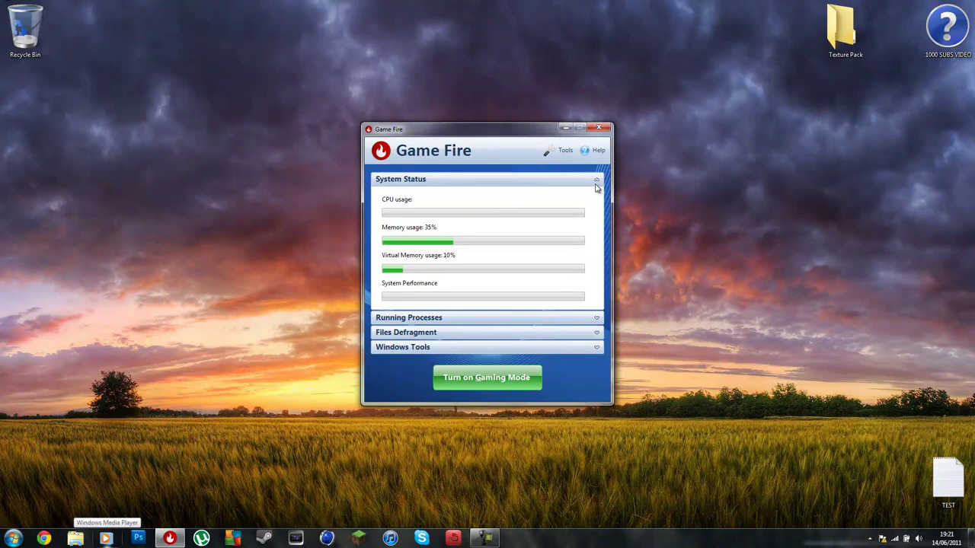
{"action": "left_click", "coordinate": [598, 319]}
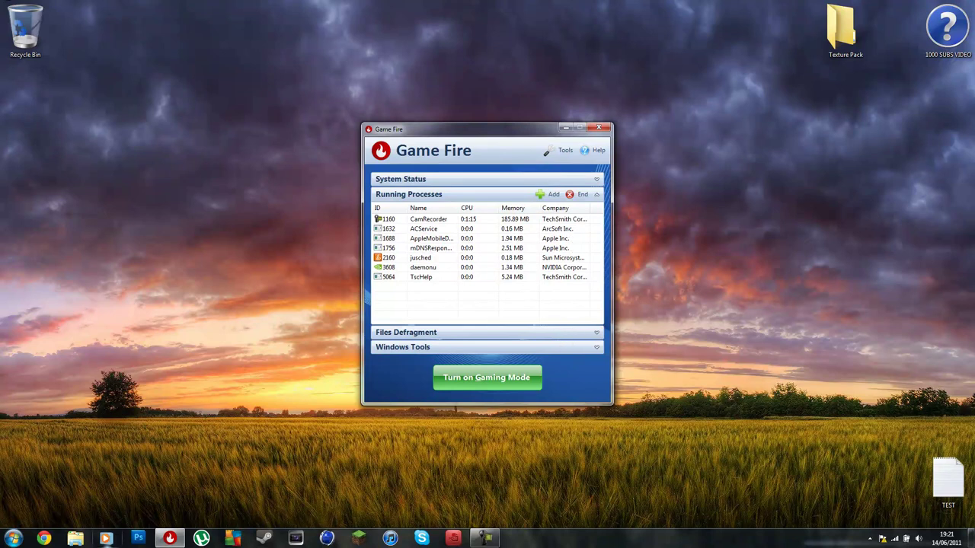
Step: Check CPU and memory performance in Windows Task Manager, and close it
{"action": "right_click", "coordinate": [712, 538]}
{"action": "left_click", "coordinate": [785, 499]}
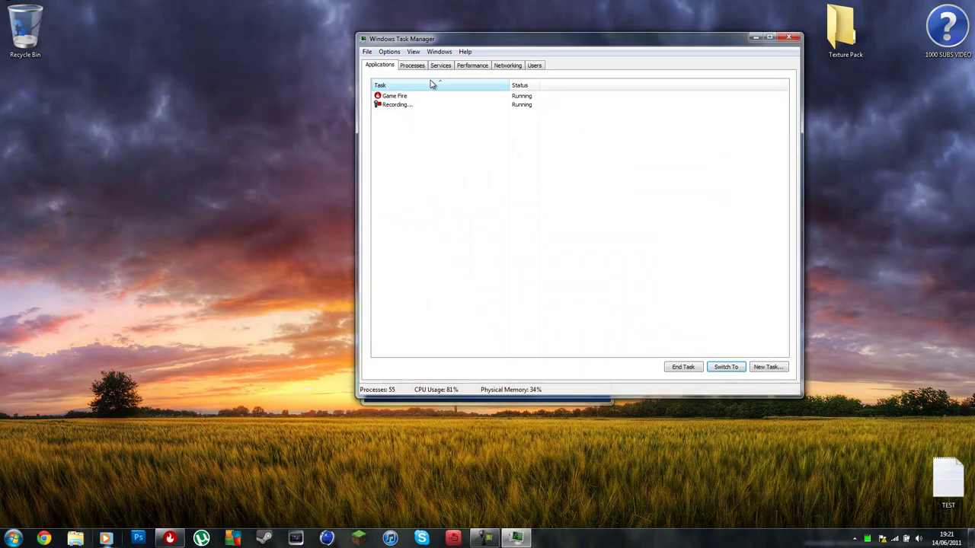
{"action": "left_click", "coordinate": [412, 65]}
{"action": "left_click", "coordinate": [440, 65]}
{"action": "left_click", "coordinate": [472, 65]}
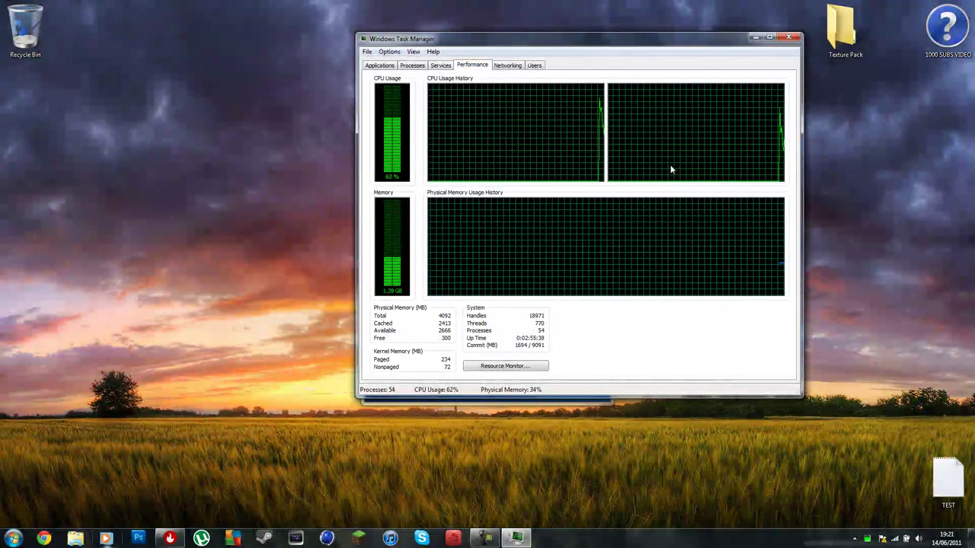
{"action": "left_click_drag", "start_coordinate": [616, 40], "coordinate": [292, 78]}
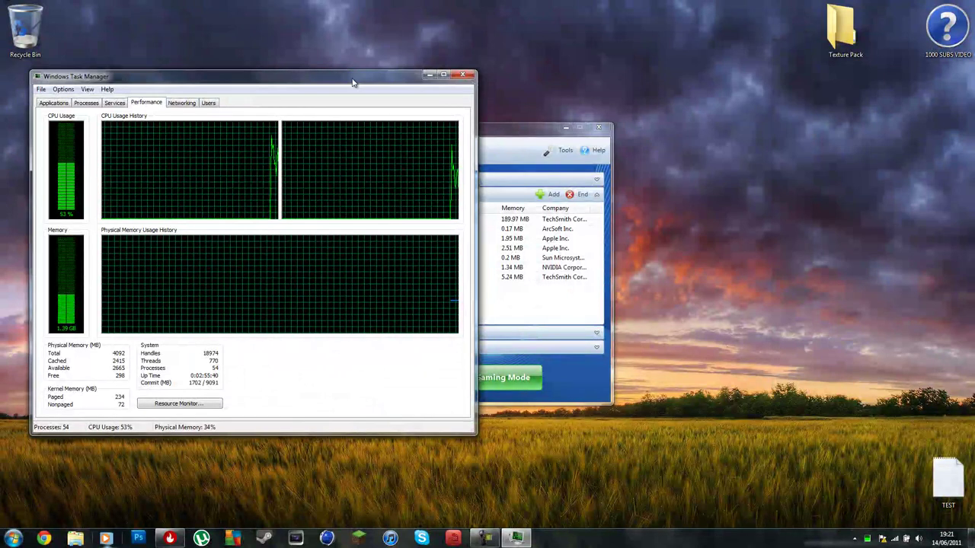
{"action": "left_click", "coordinate": [462, 75]}
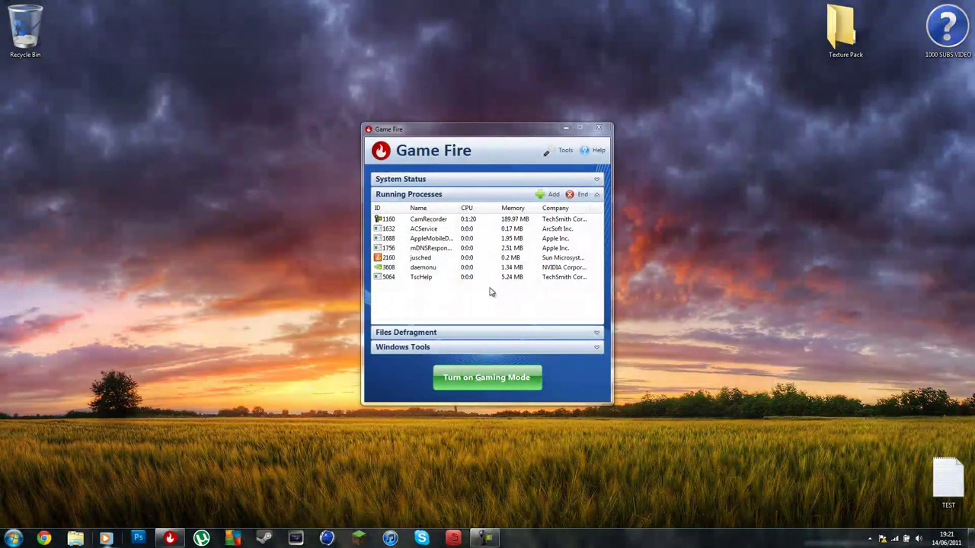
Step: Review Game Fire's Gaming Profile, Live Gaming Mode and general settings, and accept them as configured
{"action": "left_click", "coordinate": [599, 196]}
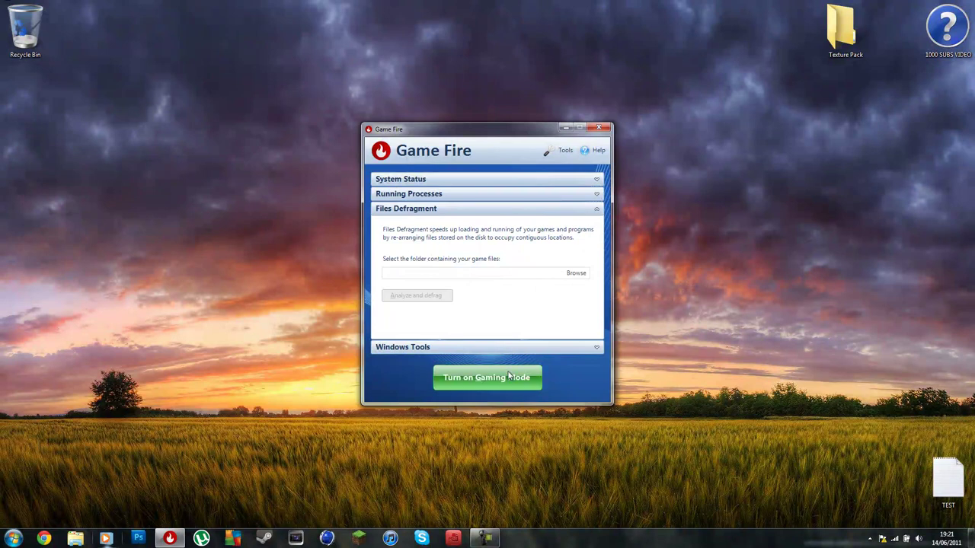
{"action": "left_click", "coordinate": [572, 152]}
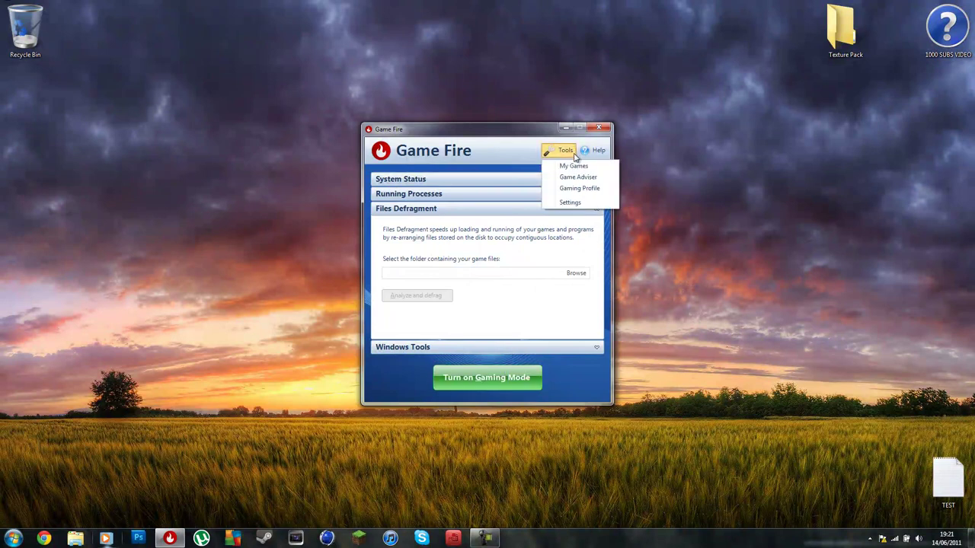
{"action": "left_click", "coordinate": [588, 194]}
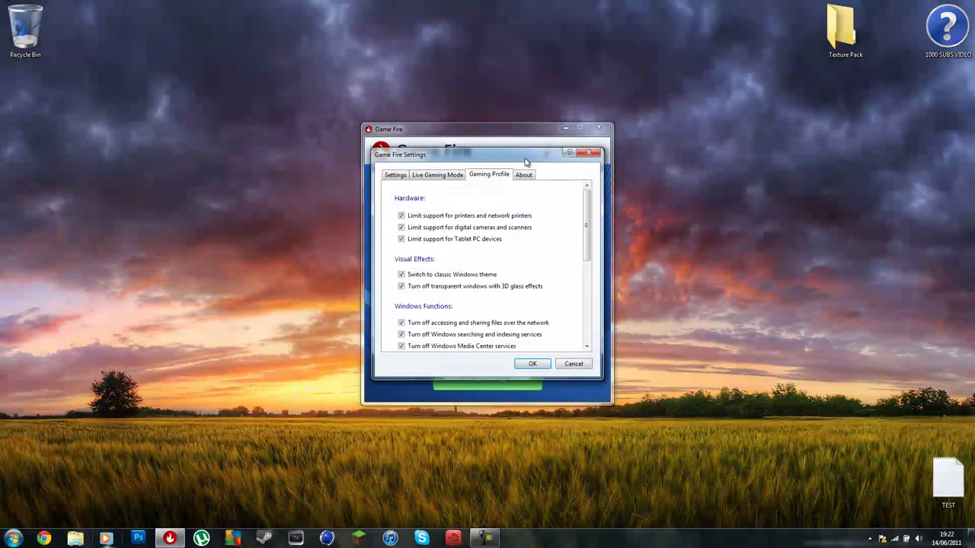
{"action": "left_click_drag", "start_coordinate": [536, 150], "coordinate": [267, 107]}
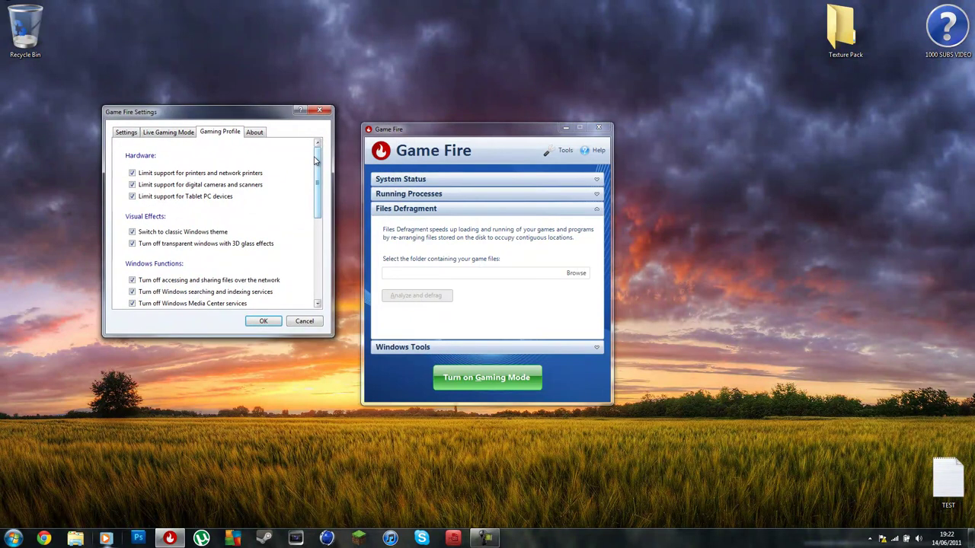
{"action": "left_click_drag", "start_coordinate": [315, 160], "coordinate": [307, 227]}
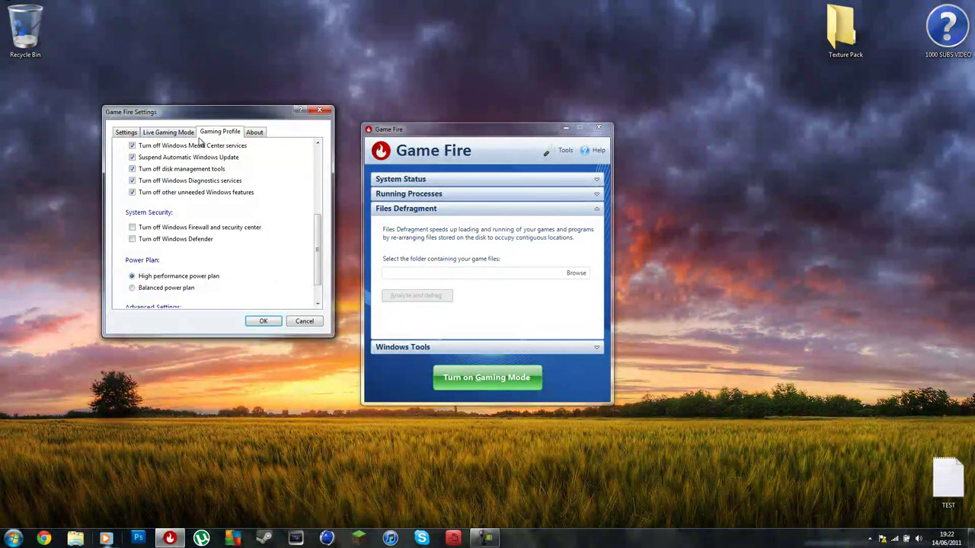
{"action": "left_click", "coordinate": [172, 134]}
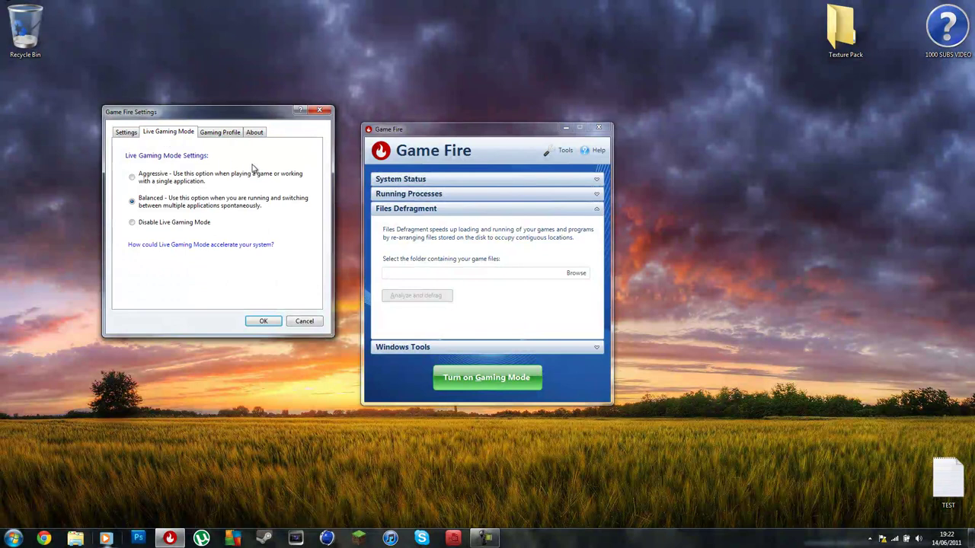
{"action": "left_click", "coordinate": [126, 133]}
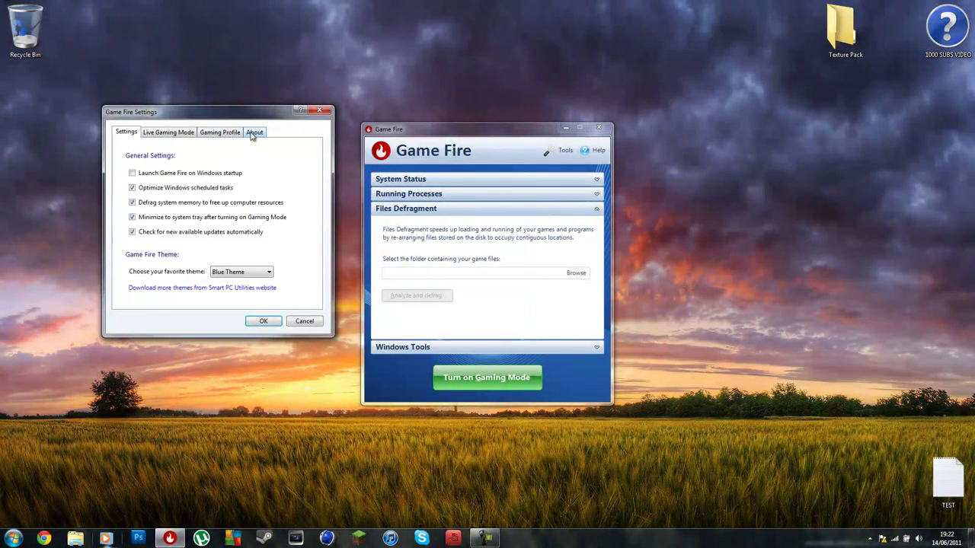
{"action": "left_click", "coordinate": [220, 132]}
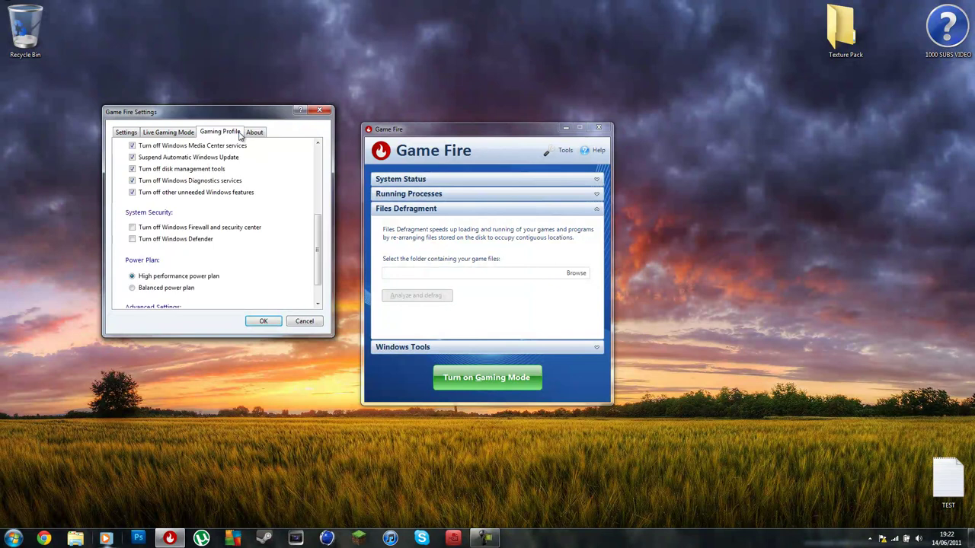
{"action": "left_click", "coordinate": [263, 320]}
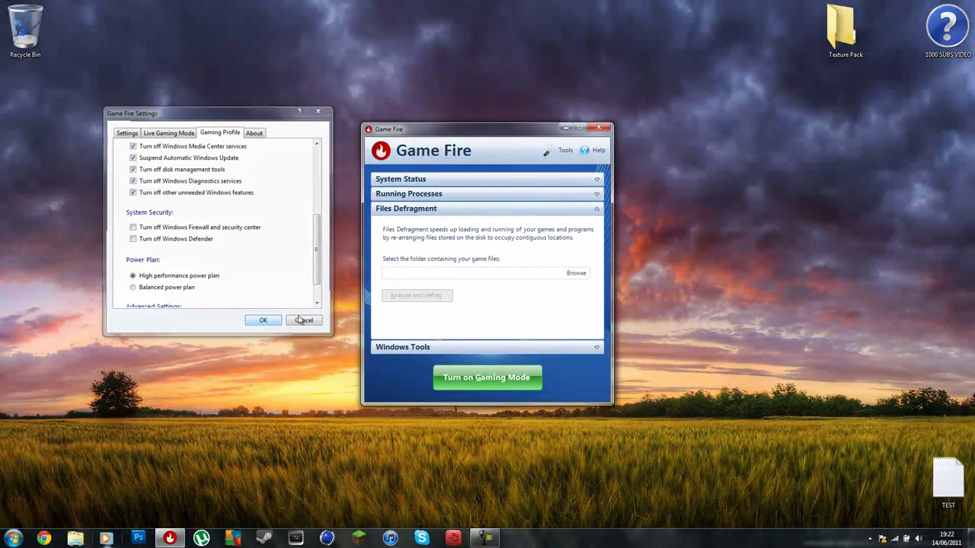
Step: Turn on Gaming Mode in Game Fire and dismiss the completion summary
{"action": "left_click_drag", "start_coordinate": [513, 137], "coordinate": [434, 111]}
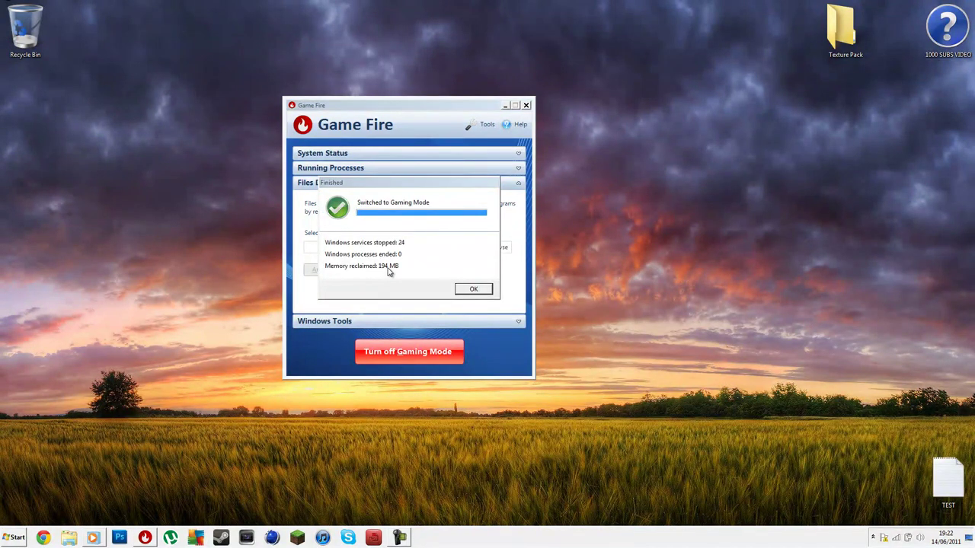
{"action": "left_click", "coordinate": [475, 290]}
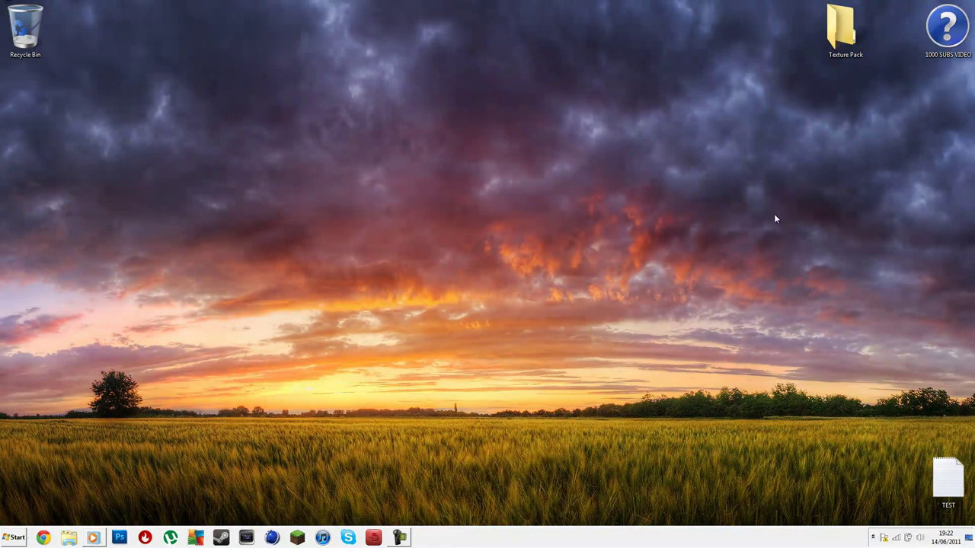
{"action": "left_click", "coordinate": [9, 540]}
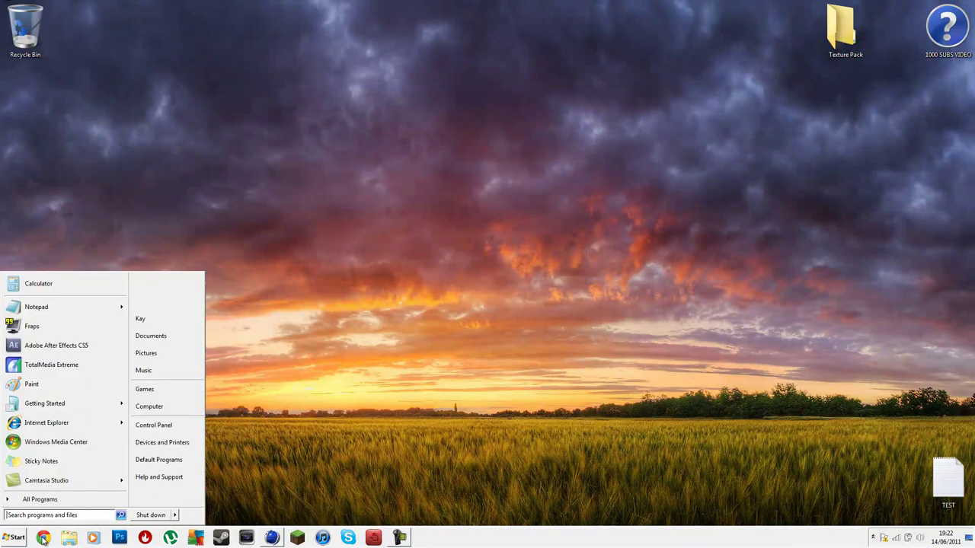
{"action": "left_click", "coordinate": [475, 524]}
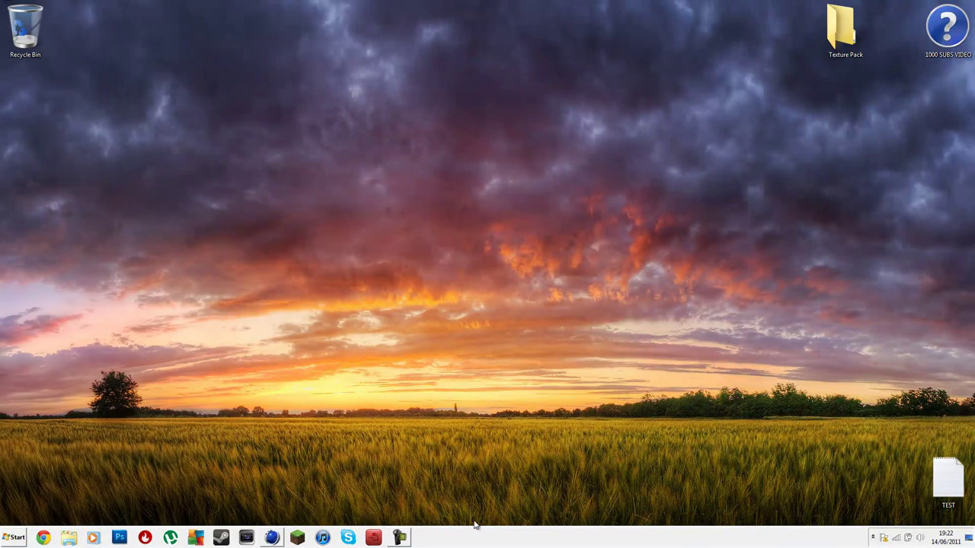
Step: Open the Windows Task Manager process list and turn off showing processes from all users
{"action": "right_click", "coordinate": [482, 538]}
{"action": "left_click", "coordinate": [504, 506]}
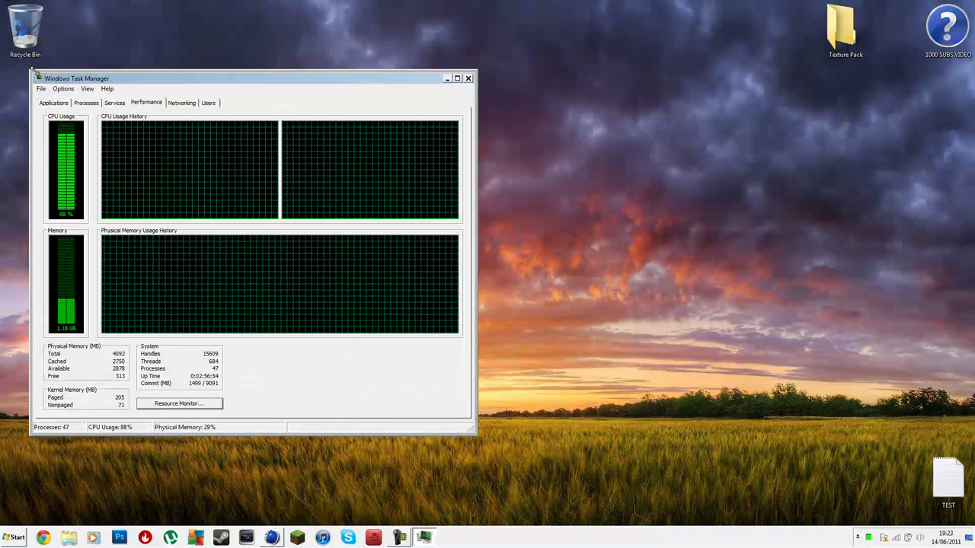
{"action": "left_click", "coordinate": [86, 102]}
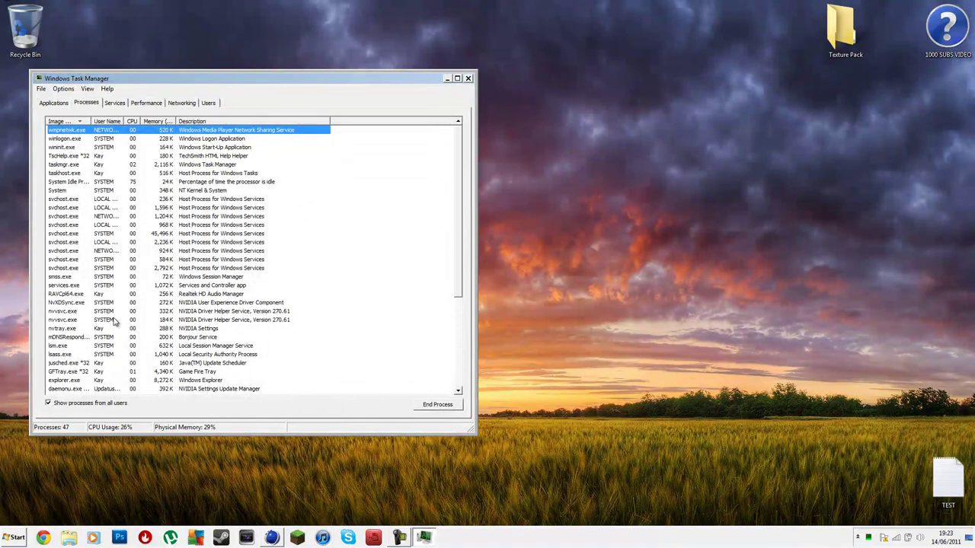
{"action": "left_click", "coordinate": [78, 403]}
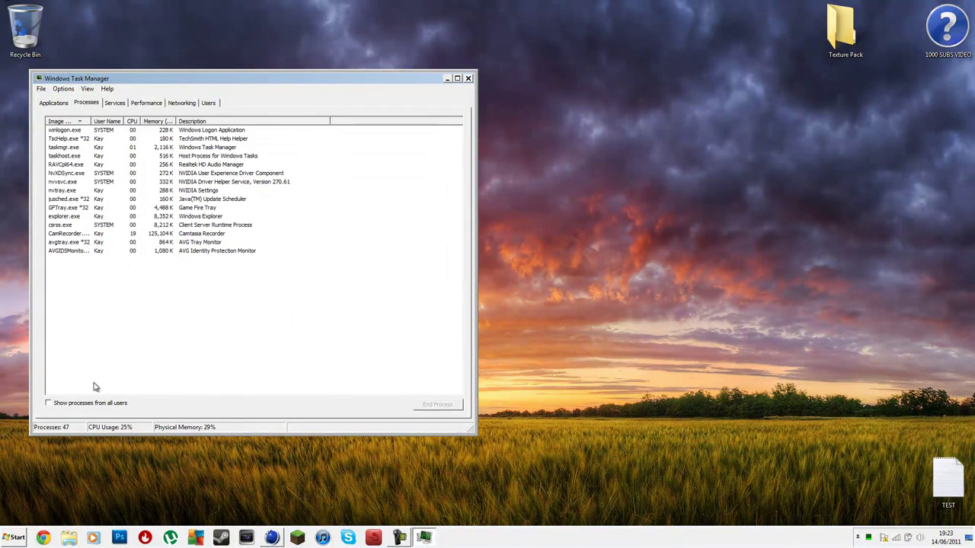
{"action": "left_click", "coordinate": [400, 537]}
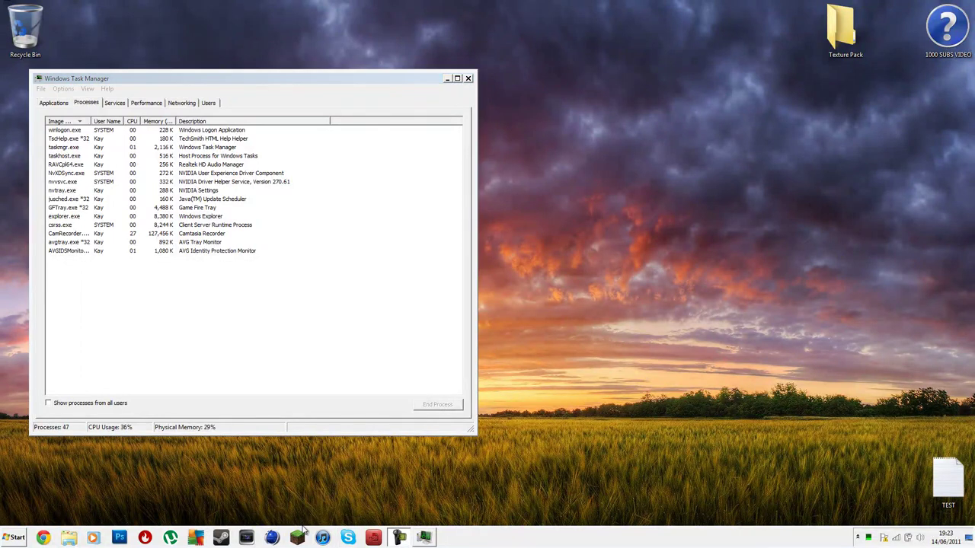
Step: Launch Fraps alongside the Task Manager
{"action": "left_click", "coordinate": [14, 538]}
{"action": "left_click", "coordinate": [47, 329]}
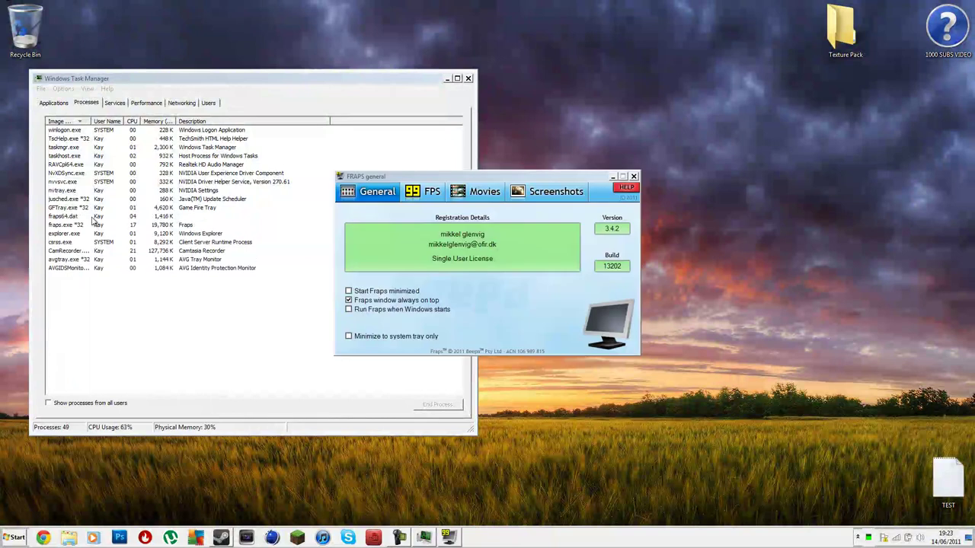
Step: Check the priority options for the fraps.exe process and close the Task Manager
{"action": "left_click", "coordinate": [95, 220]}
{"action": "left_click", "coordinate": [122, 225]}
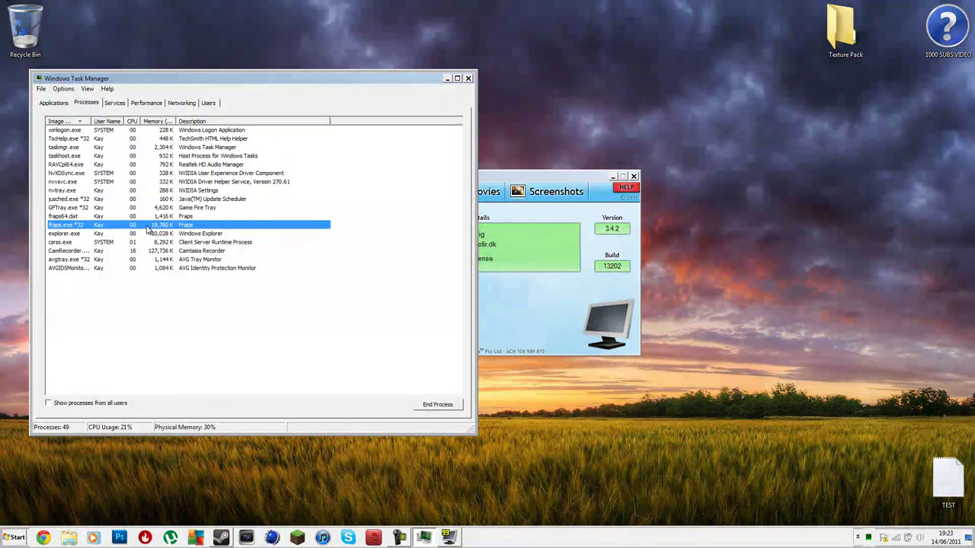
{"action": "right_click", "coordinate": [147, 229]}
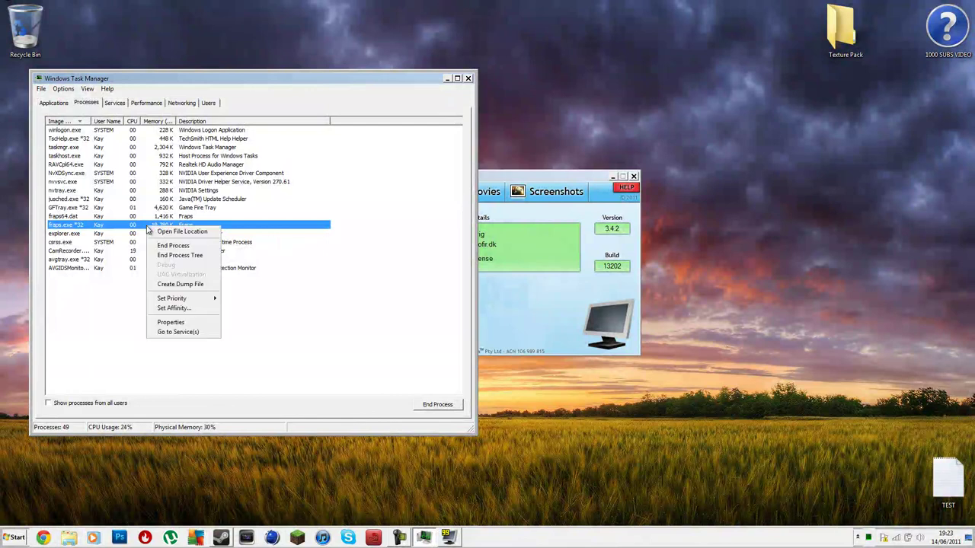
{"action": "mouse_move", "coordinate": [172, 299]}
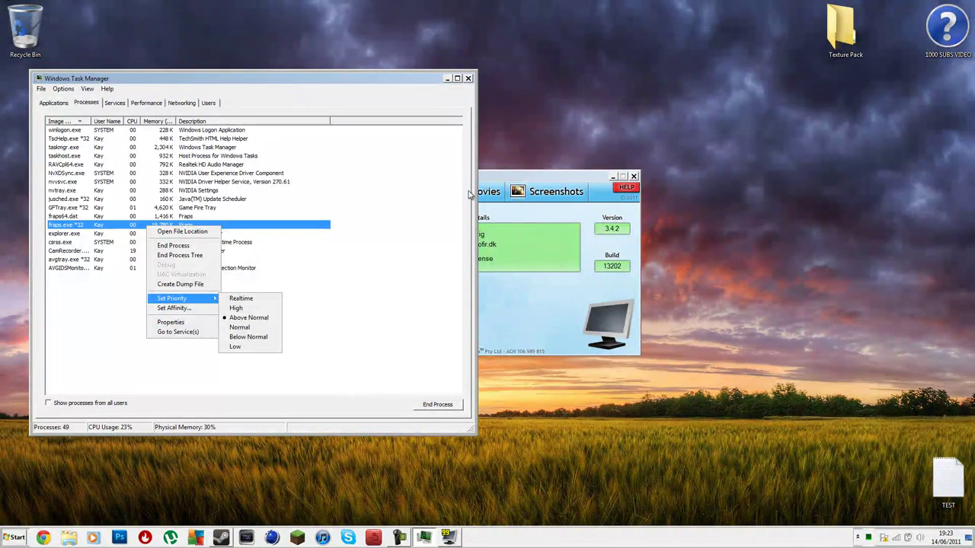
{"action": "left_click", "coordinate": [469, 79]}
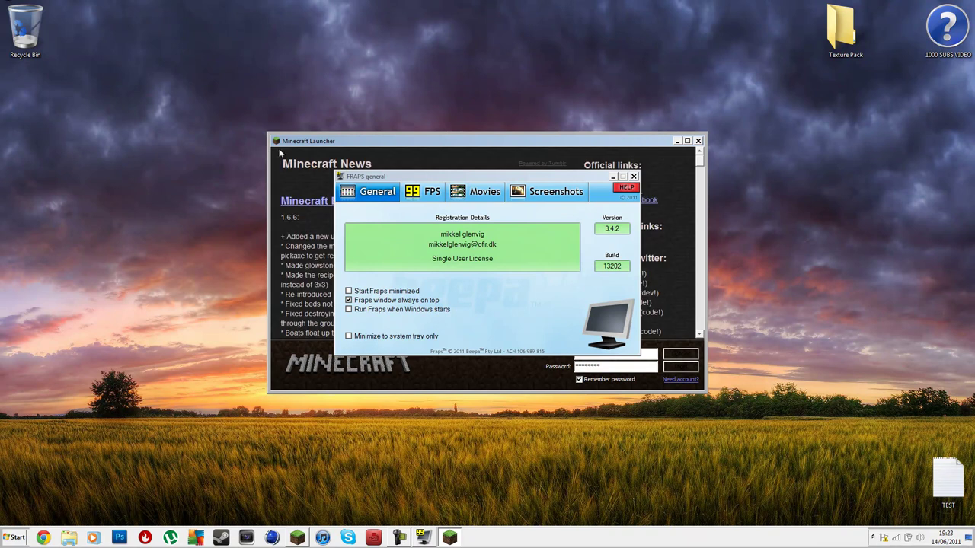
Step: Minimize Fraps and enlarge the Minecraft Launcher window to cover most of the desktop without maximizing it
{"action": "left_click", "coordinate": [612, 176]}
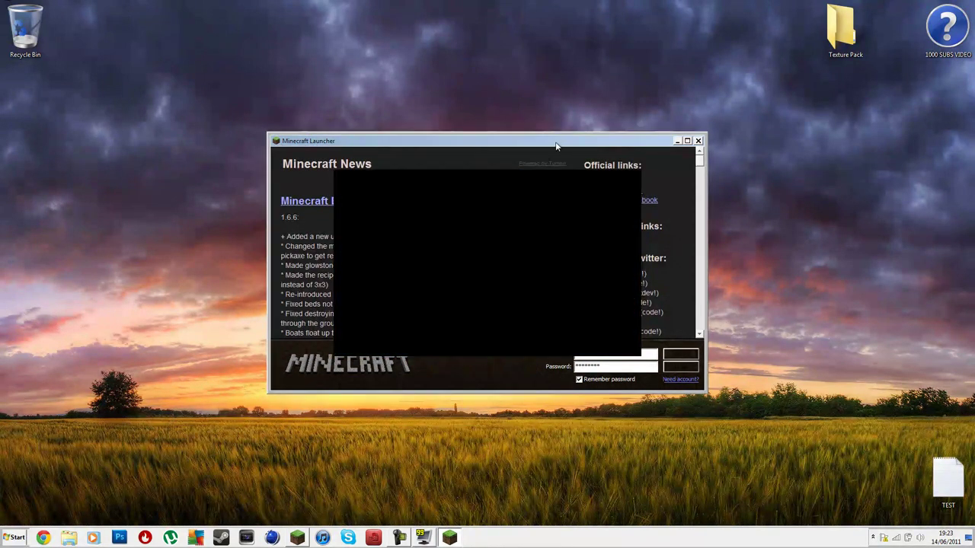
{"action": "left_click_drag", "start_coordinate": [300, 145], "coordinate": [178, 82]}
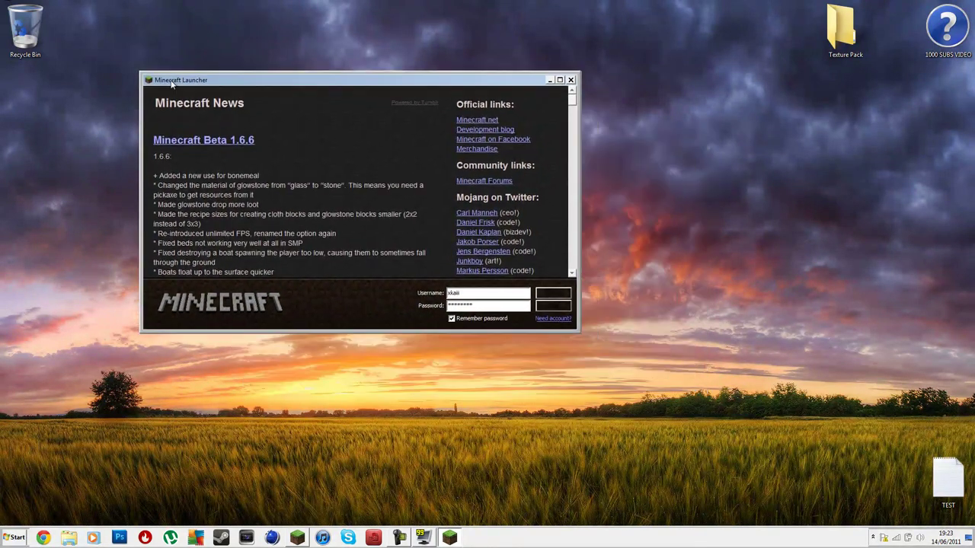
{"action": "double_click", "coordinate": [516, 80]}
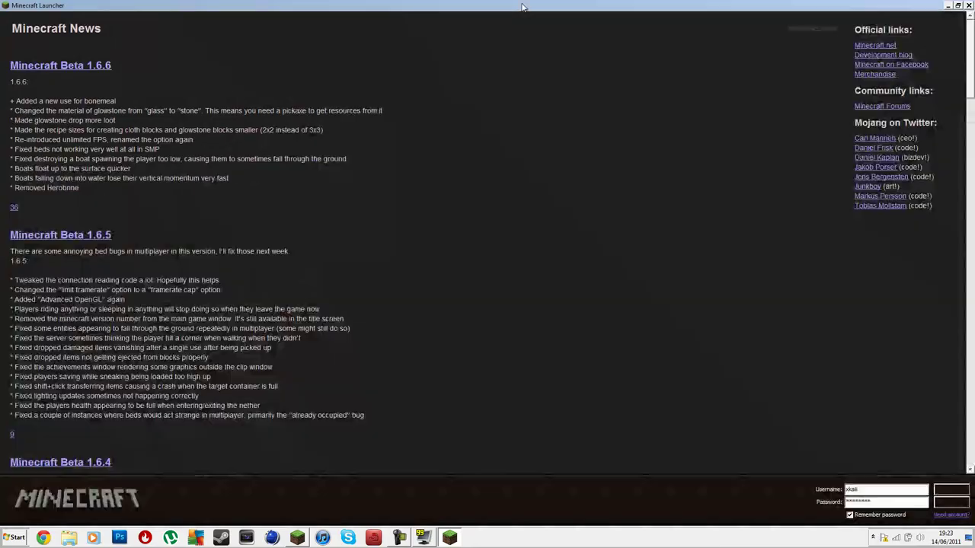
{"action": "double_click", "coordinate": [328, 6]}
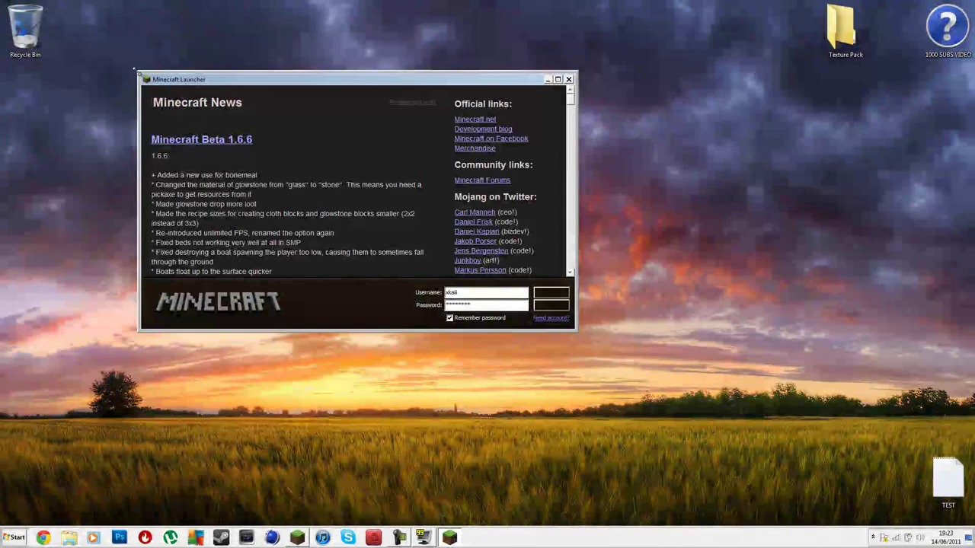
{"action": "left_click_drag", "start_coordinate": [139, 73], "coordinate": [56, 31]}
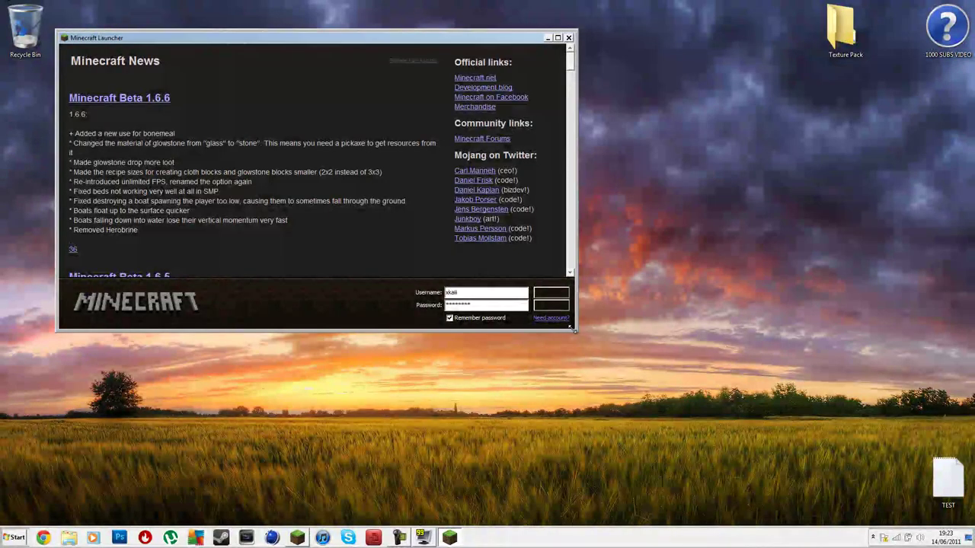
{"action": "left_click_drag", "start_coordinate": [577, 329], "coordinate": [938, 492]}
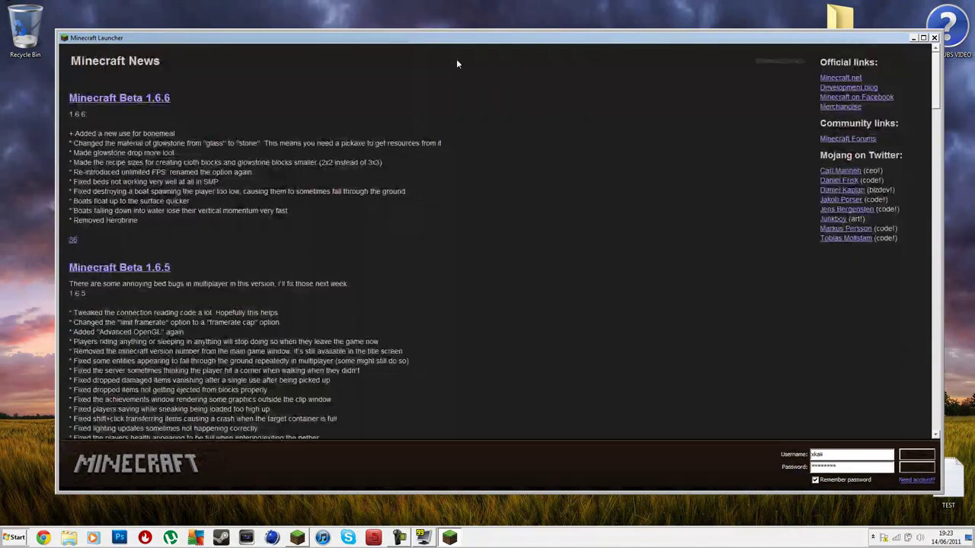
{"action": "left_click_drag", "start_coordinate": [470, 38], "coordinate": [454, 42]}
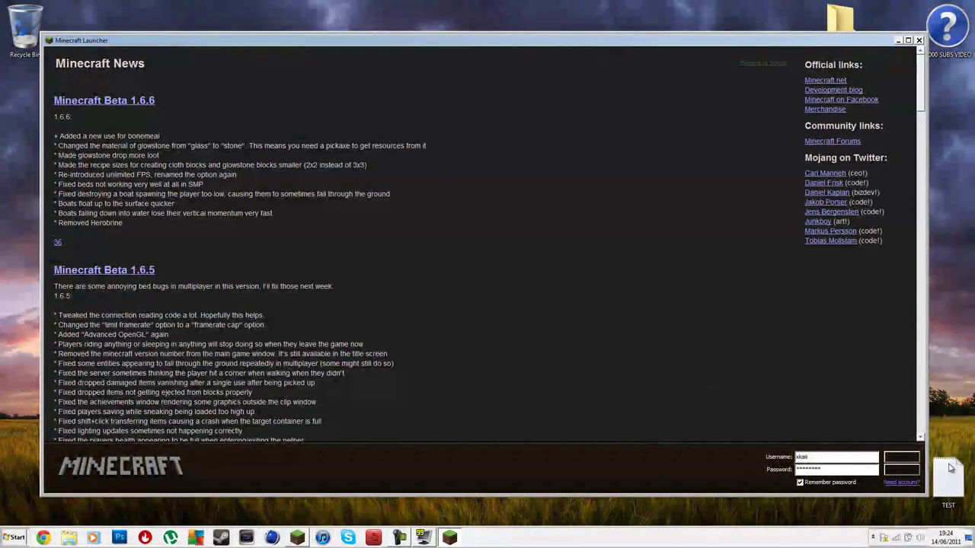
{"action": "left_click", "coordinate": [885, 455]}
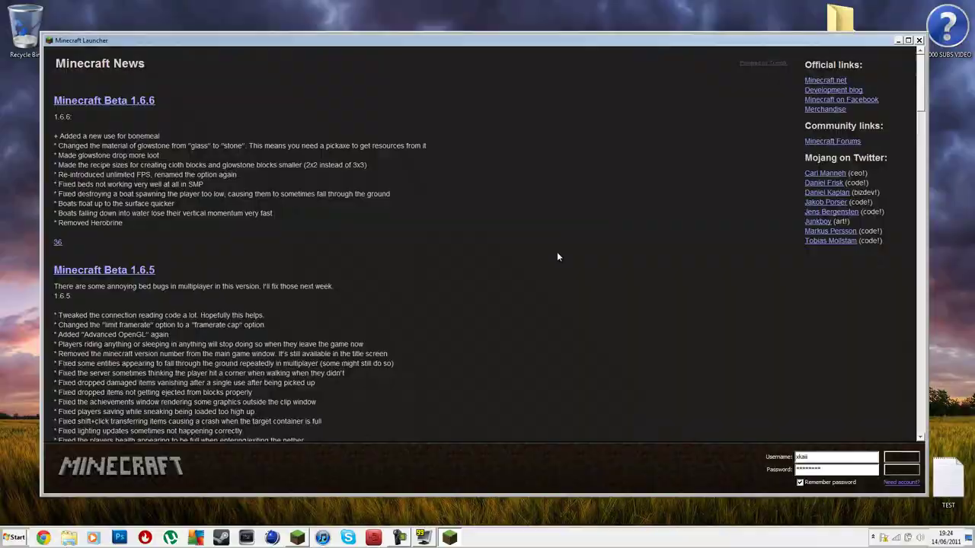
Step: Restore Fraps and review its benchmark and video capture settings
{"action": "left_click", "coordinate": [427, 537]}
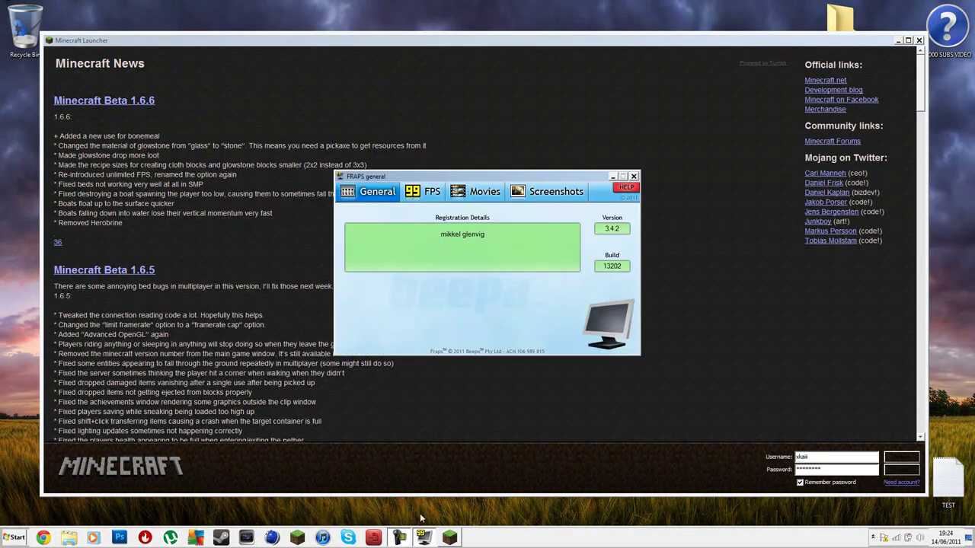
{"action": "left_click", "coordinate": [424, 194]}
{"action": "left_click", "coordinate": [458, 195]}
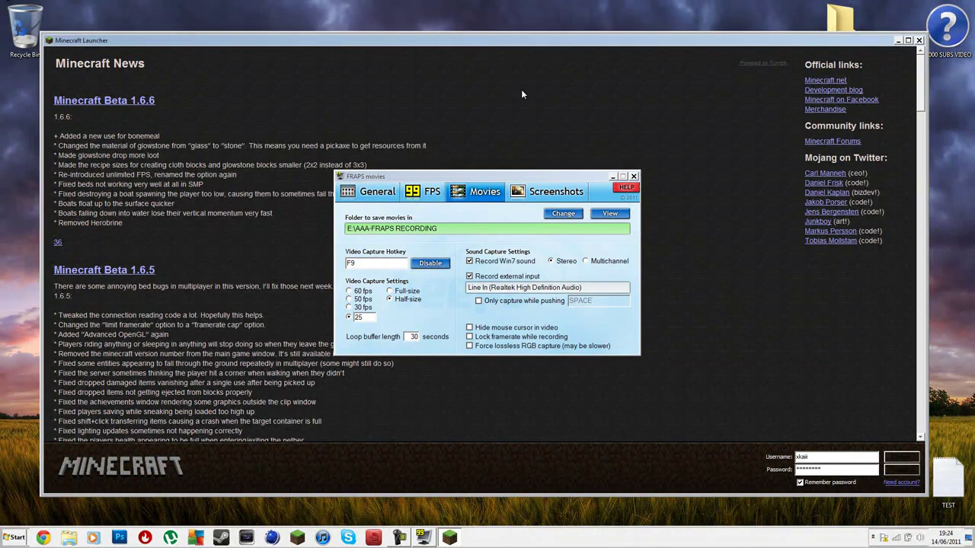
{"action": "left_click", "coordinate": [612, 177]}
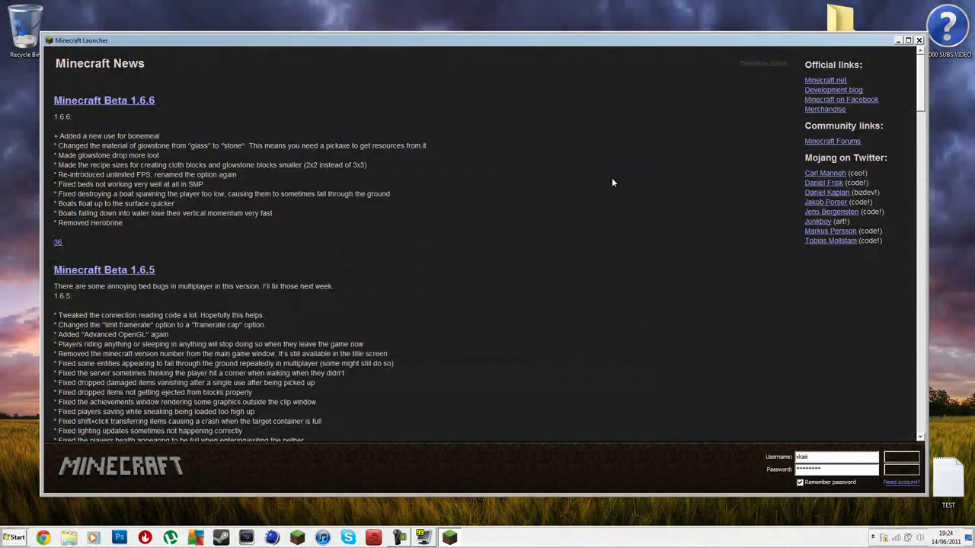
{"action": "left_click", "coordinate": [420, 537]}
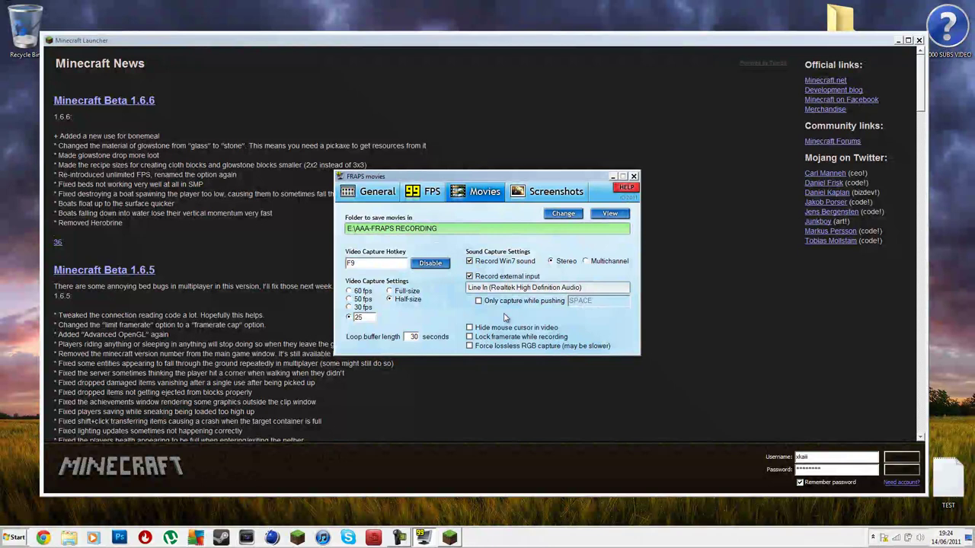
{"action": "left_click", "coordinate": [524, 193]}
{"action": "left_click", "coordinate": [435, 192]}
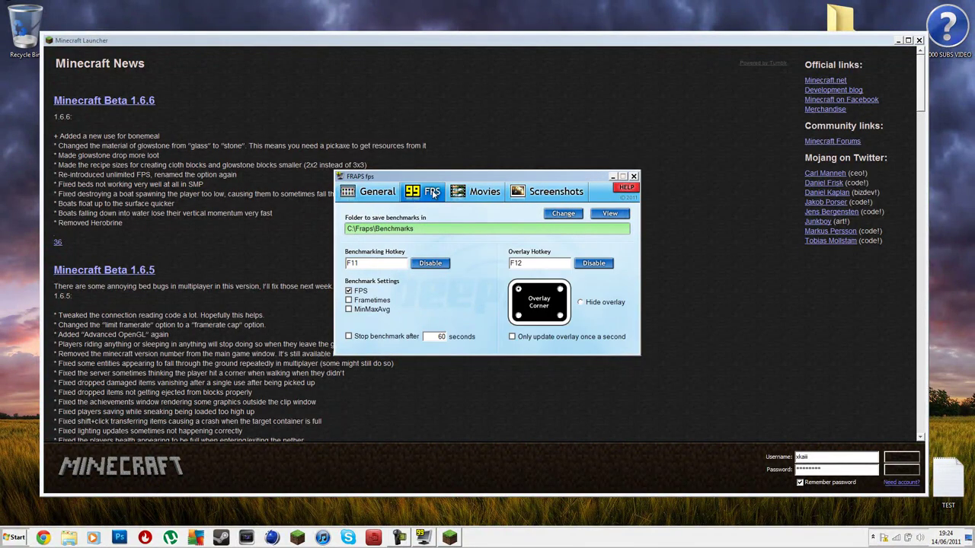
{"action": "left_click", "coordinate": [463, 192]}
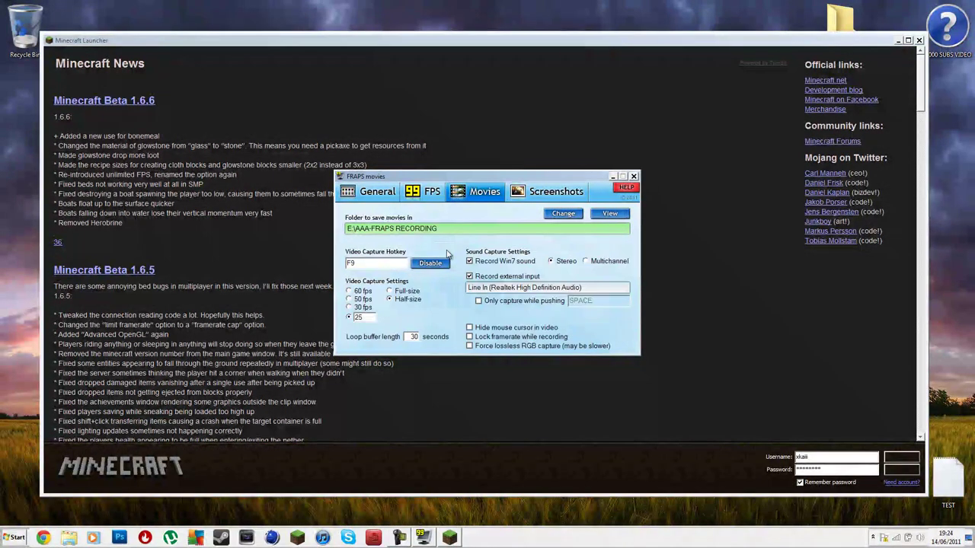
Step: Browse the Fraps movie save folders without changing the location, and check the computer's hard drives before minimizing both windows
{"action": "left_click", "coordinate": [580, 215]}
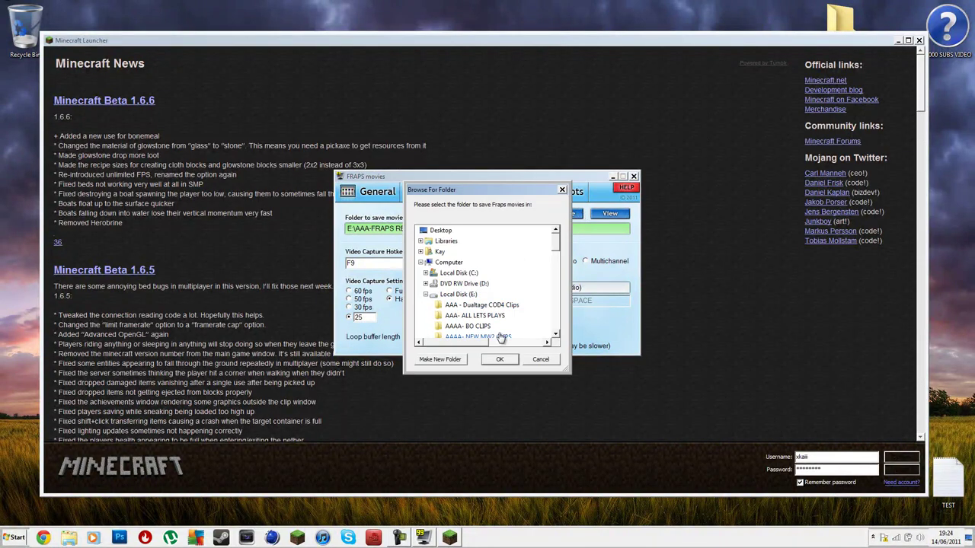
{"action": "left_click", "coordinate": [540, 360]}
{"action": "key", "text": "super"}
{"action": "left_click", "coordinate": [168, 409]}
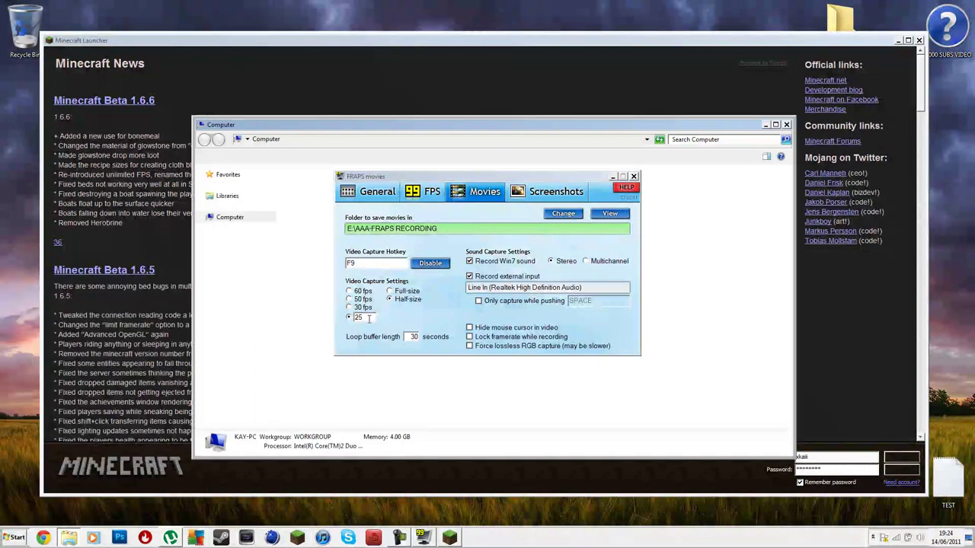
{"action": "left_click", "coordinate": [614, 176]}
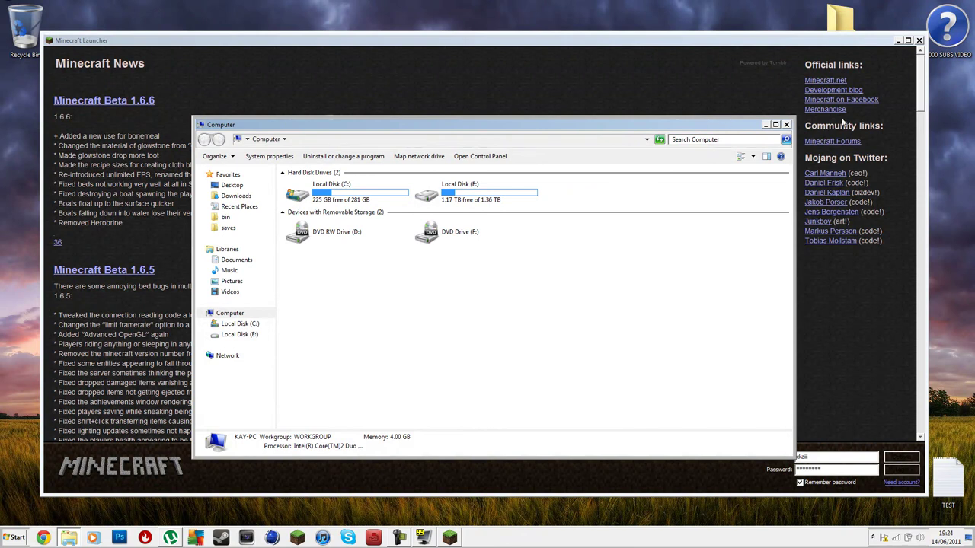
{"action": "left_click", "coordinate": [765, 125]}
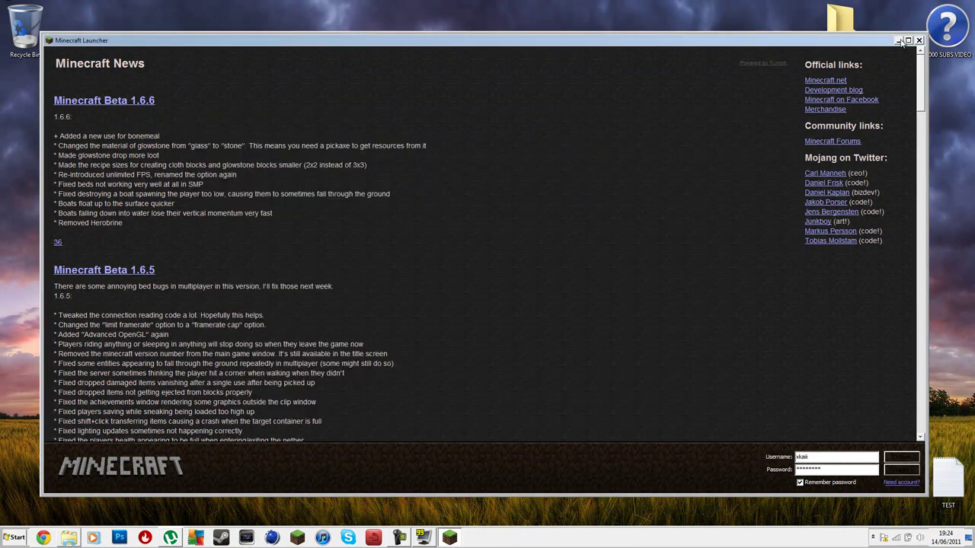
Step: Close the Minecraft Launcher and hide the desktop icons
{"action": "left_click", "coordinate": [919, 40]}
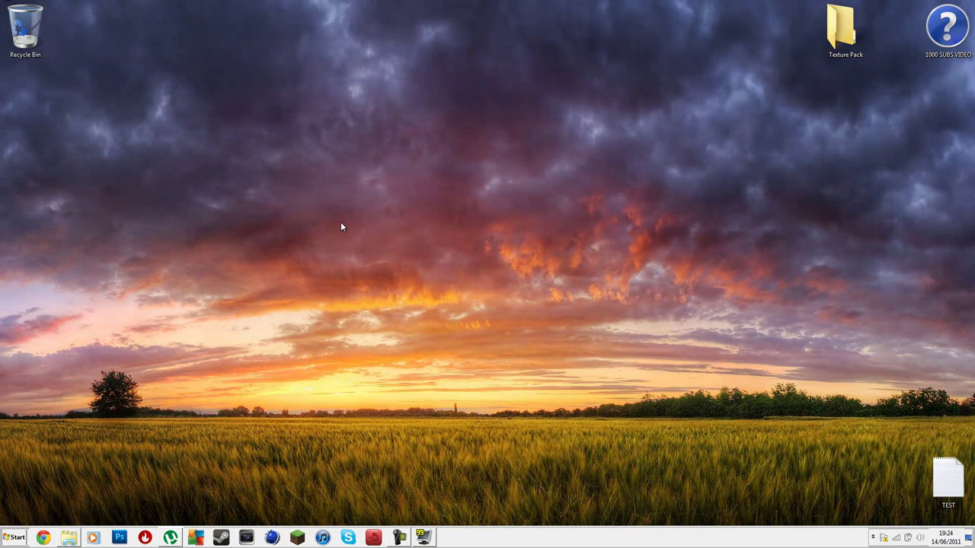
{"action": "right_click", "coordinate": [362, 210]}
{"action": "mouse_move", "coordinate": [410, 220]}
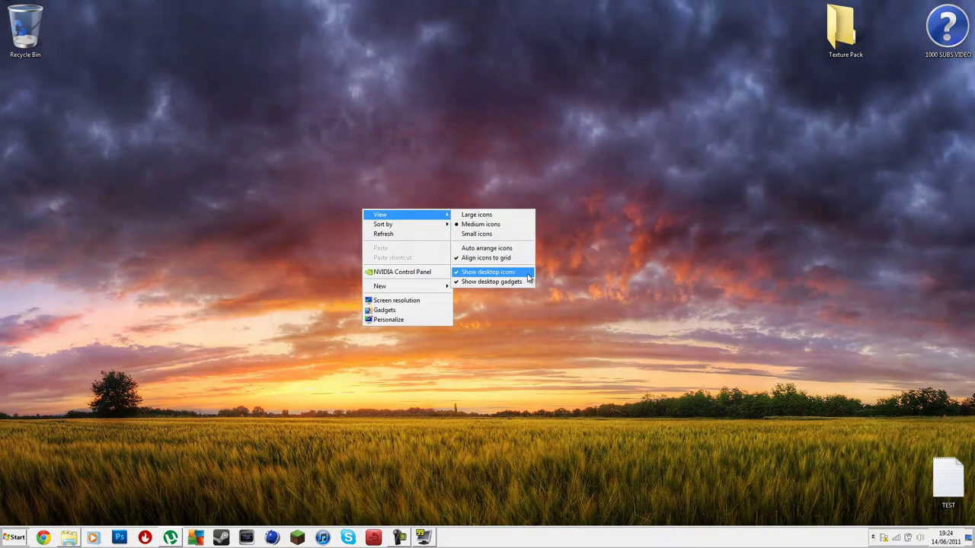
{"action": "left_click", "coordinate": [528, 277]}
{"action": "right_click", "coordinate": [489, 228]}
{"action": "left_click", "coordinate": [420, 241]}
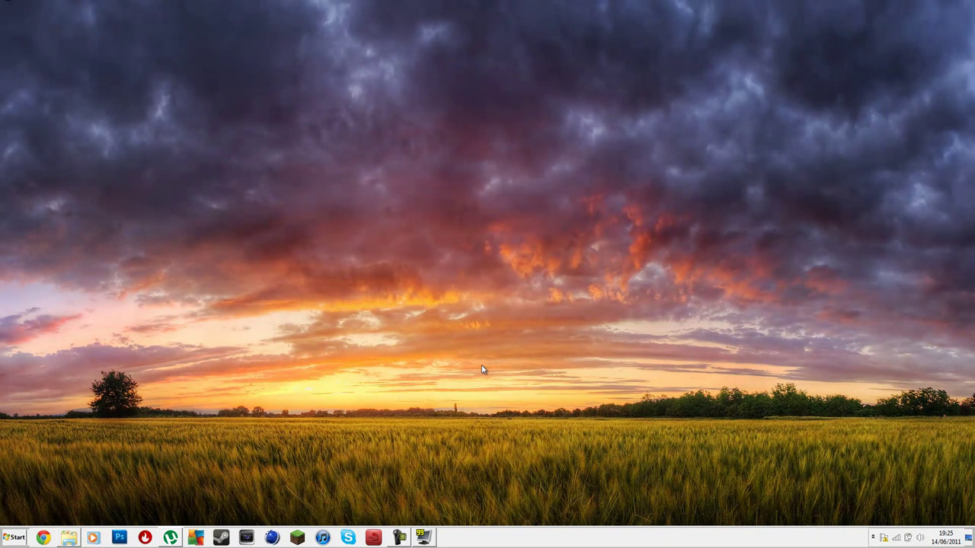
Step: Open the computer's System properties and move the window aside to examine the processor and memory specifications
{"action": "key", "text": "super"}
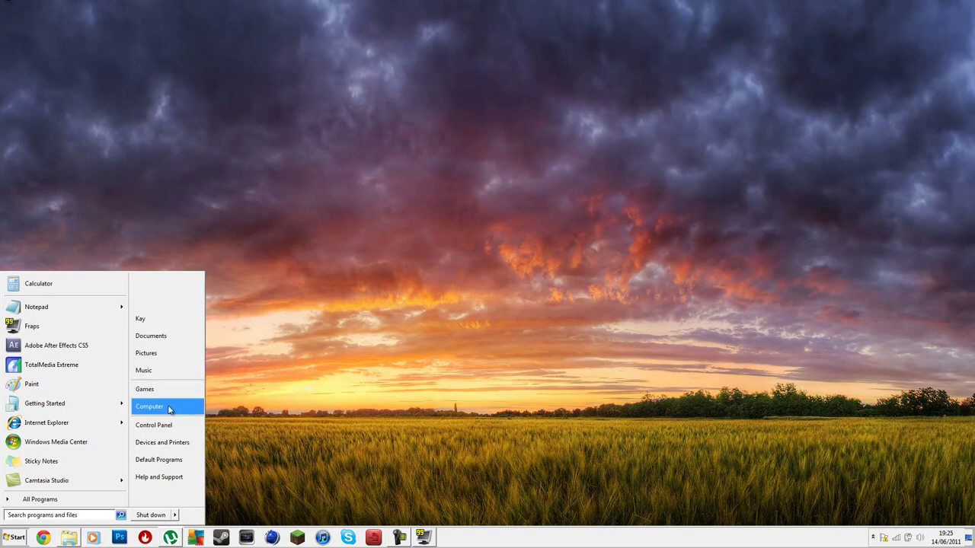
{"action": "right_click", "coordinate": [168, 407]}
{"action": "left_click", "coordinate": [216, 493]}
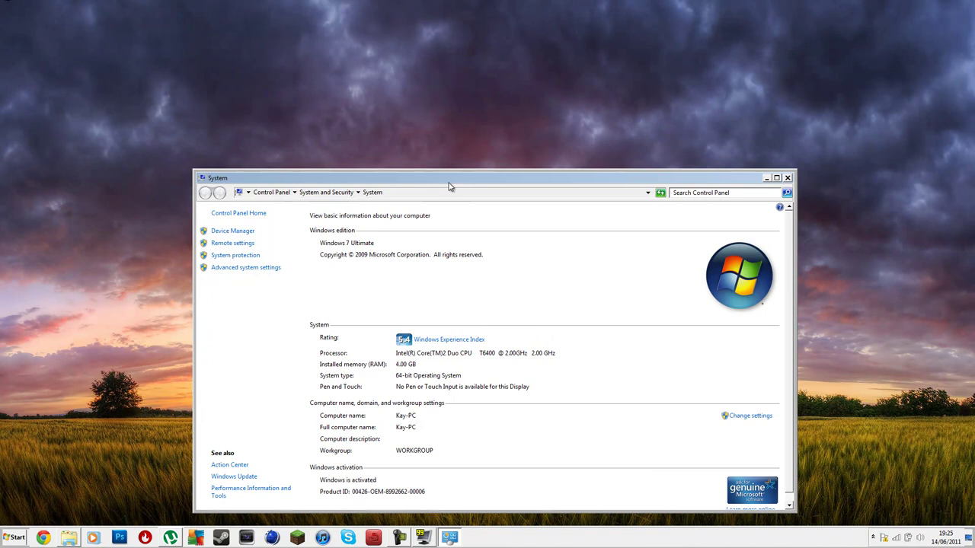
{"action": "left_click_drag", "start_coordinate": [449, 181], "coordinate": [290, 93]}
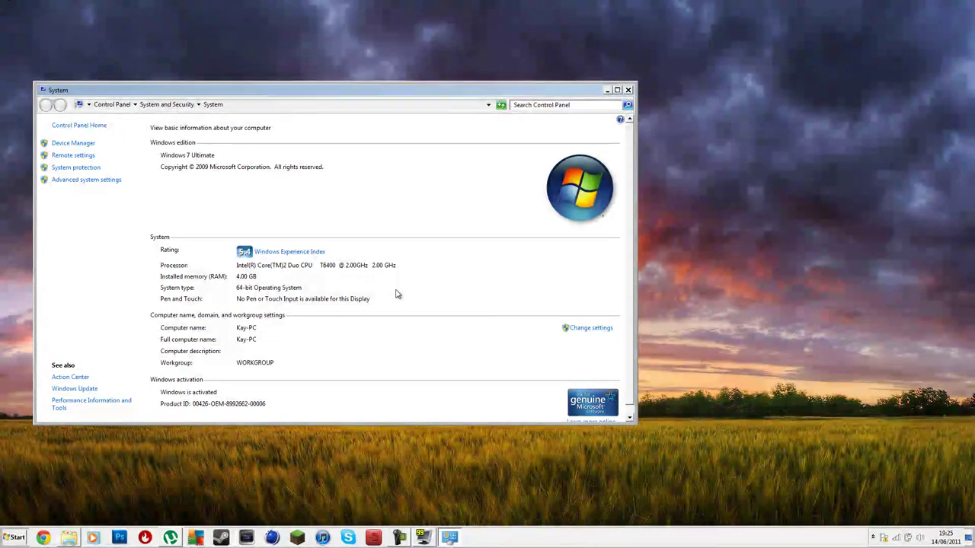
Step: Try a display resolution of 1400 × 1050, return to 1920 × 1080 (recommended), and close the screen resolution settings without applying
{"action": "right_click", "coordinate": [776, 229]}
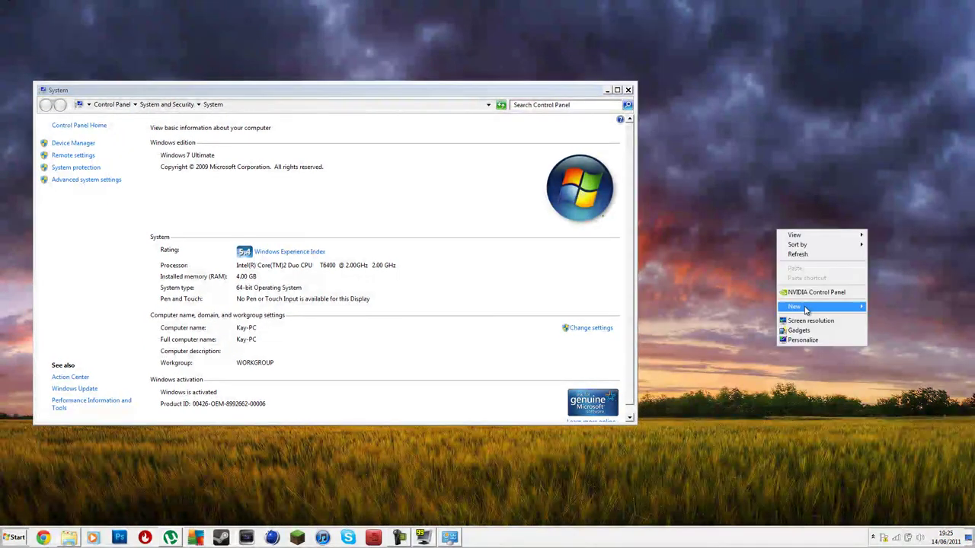
{"action": "mouse_move", "coordinate": [805, 310]}
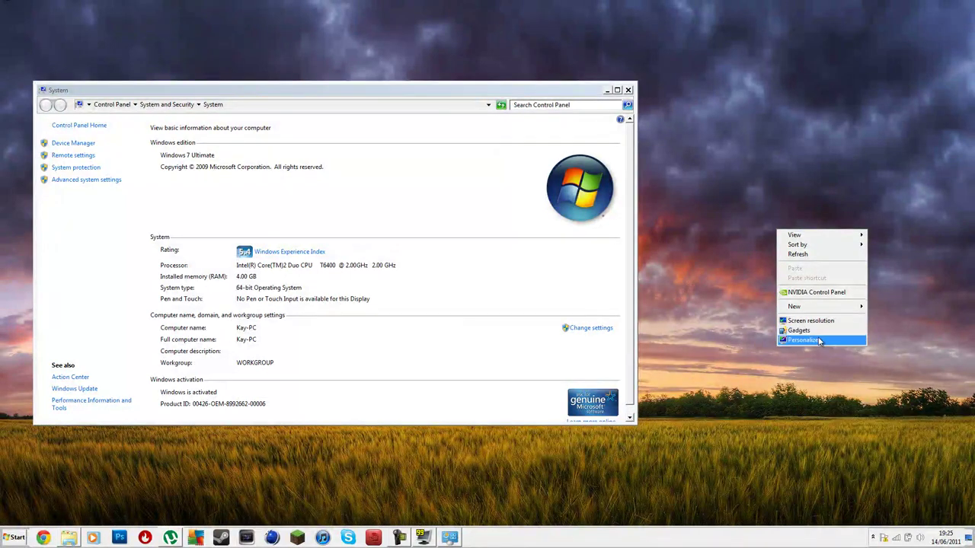
{"action": "left_click", "coordinate": [812, 321]}
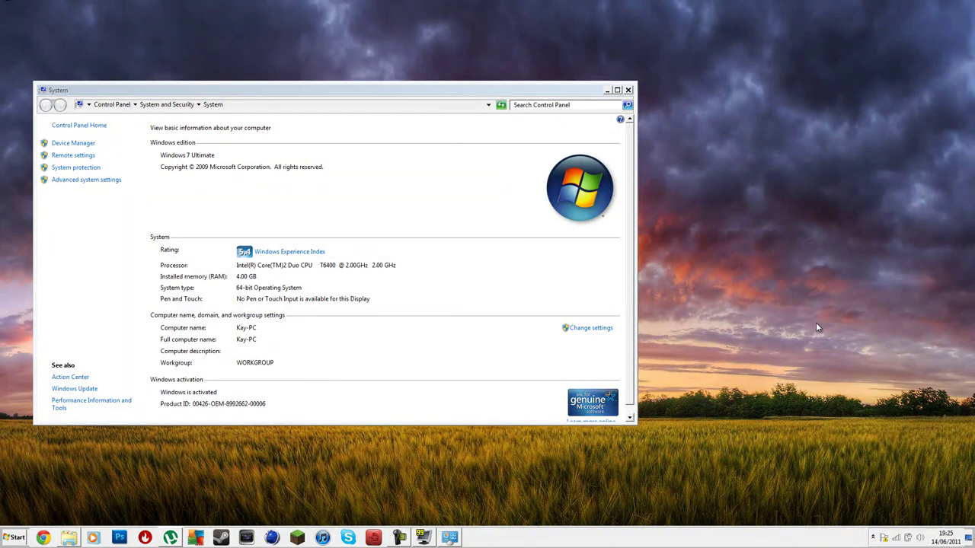
{"action": "left_click_drag", "start_coordinate": [349, 106], "coordinate": [807, 103]}
{"action": "left_click", "coordinate": [756, 237]}
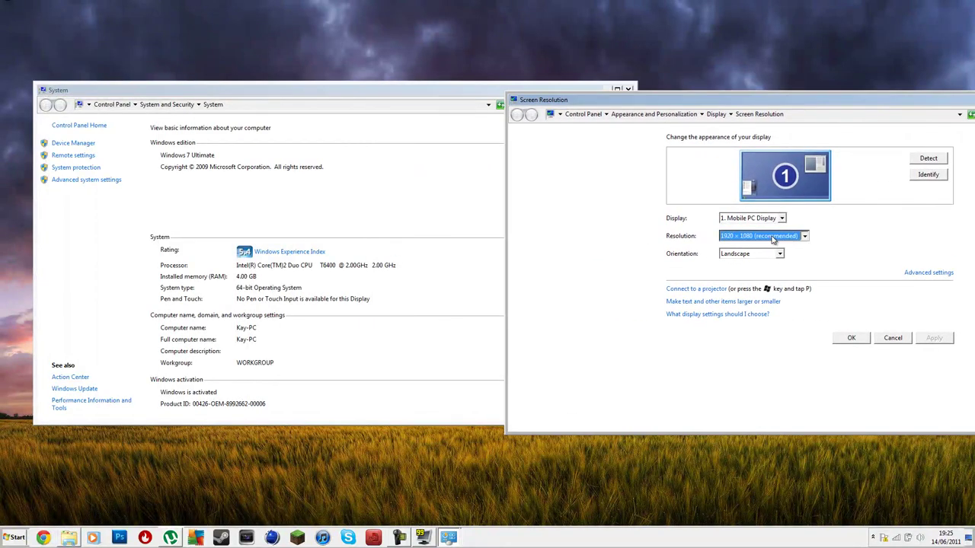
{"action": "left_click_drag", "start_coordinate": [743, 265], "coordinate": [733, 286]}
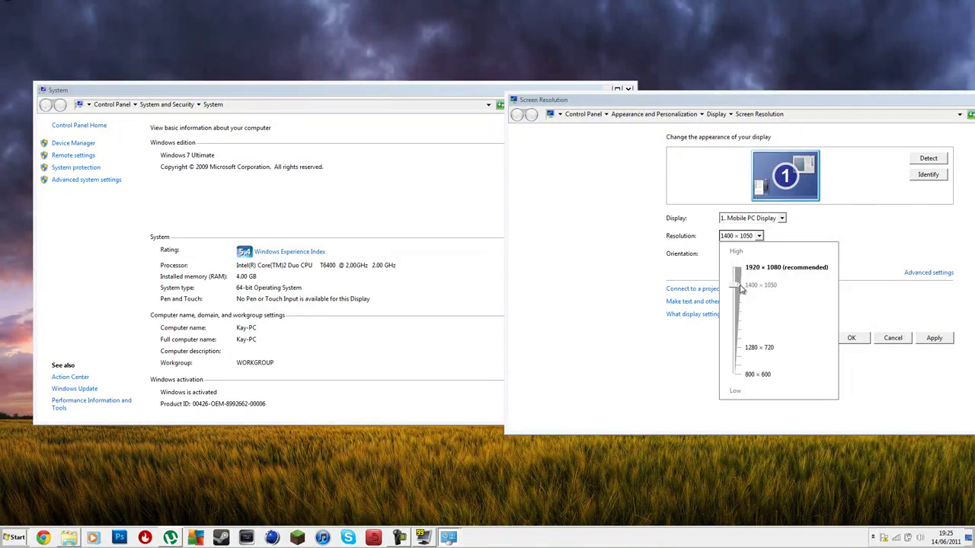
{"action": "left_click_drag", "start_coordinate": [738, 288], "coordinate": [739, 256]}
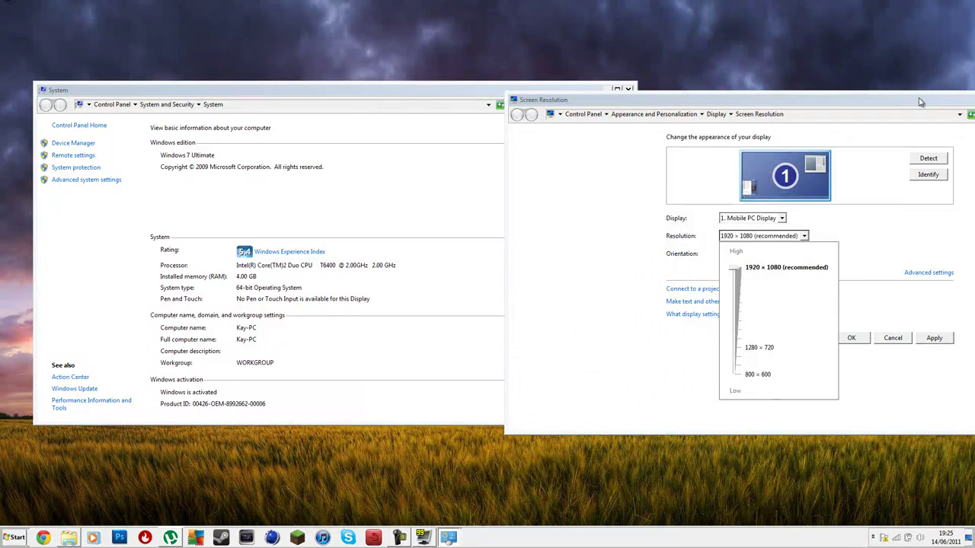
{"action": "left_click_drag", "start_coordinate": [920, 104], "coordinate": [617, 118]}
{"action": "left_click", "coordinate": [801, 117]}
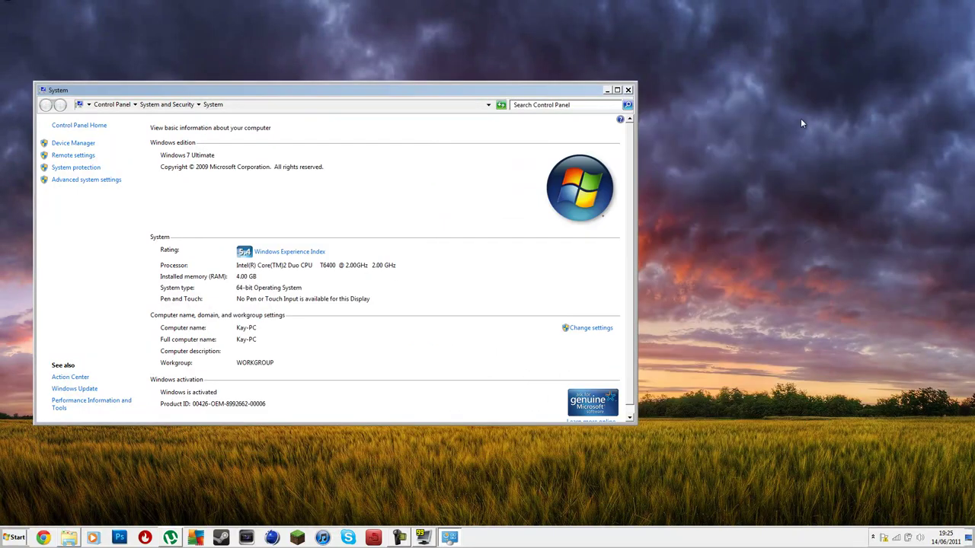
Step: Close the System properties window and show the desktop icons
{"action": "left_click", "coordinate": [629, 90]}
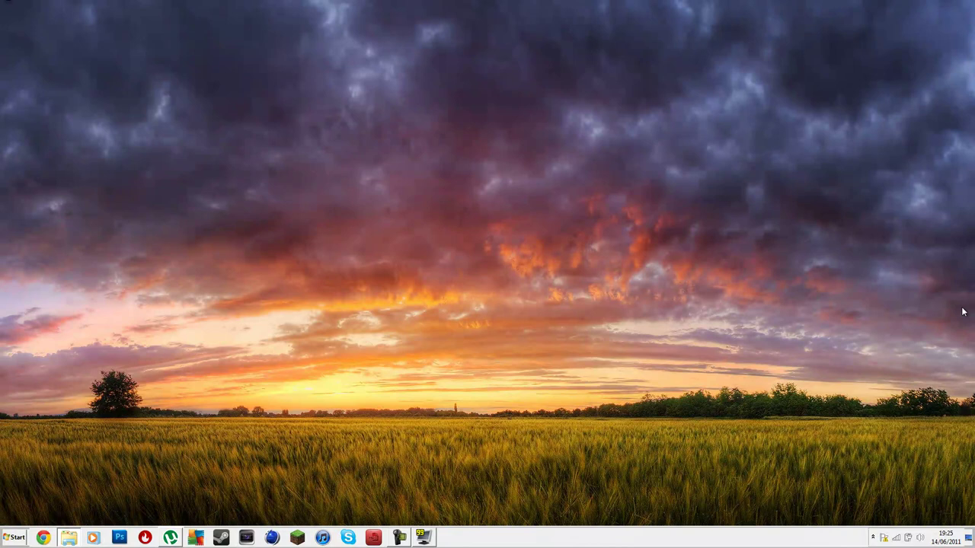
{"action": "left_click", "coordinate": [3, 543]}
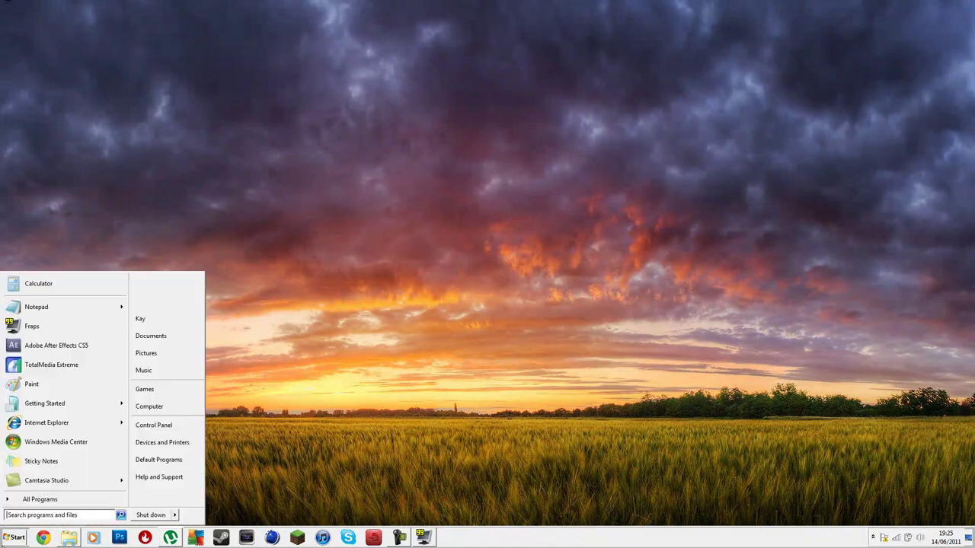
{"action": "left_click", "coordinate": [441, 263]}
{"action": "right_click", "coordinate": [557, 239]}
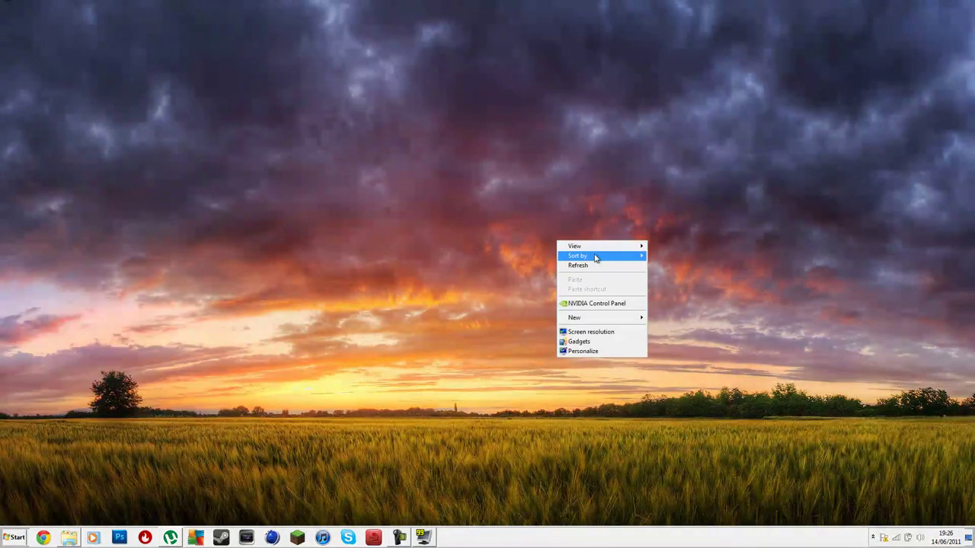
{"action": "mouse_move", "coordinate": [601, 246]}
{"action": "left_click", "coordinate": [686, 303]}
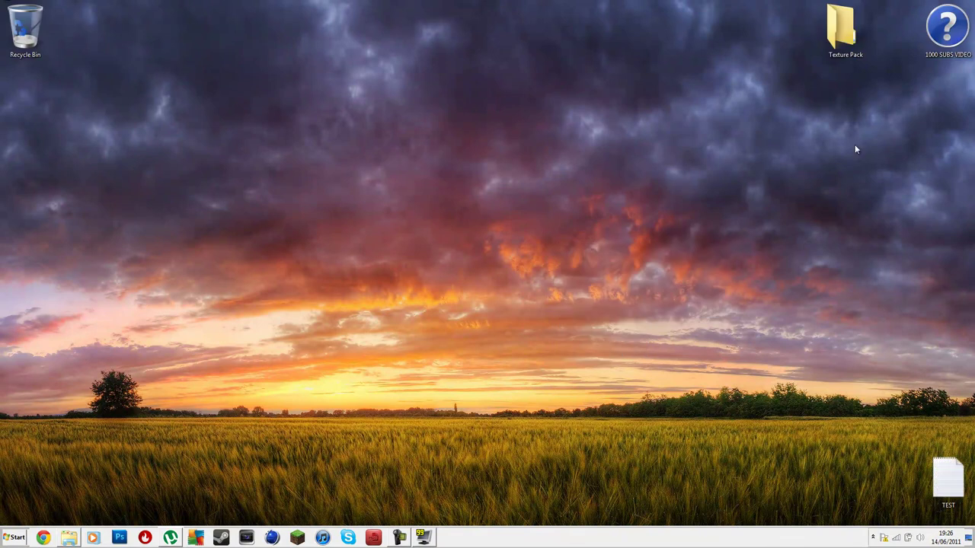
Step: Enlarge the desktop icons and place the 1000 SUBS VIDEO icon near the middle of the desktop
{"action": "left_click_drag", "start_coordinate": [948, 26], "coordinate": [494, 180]}
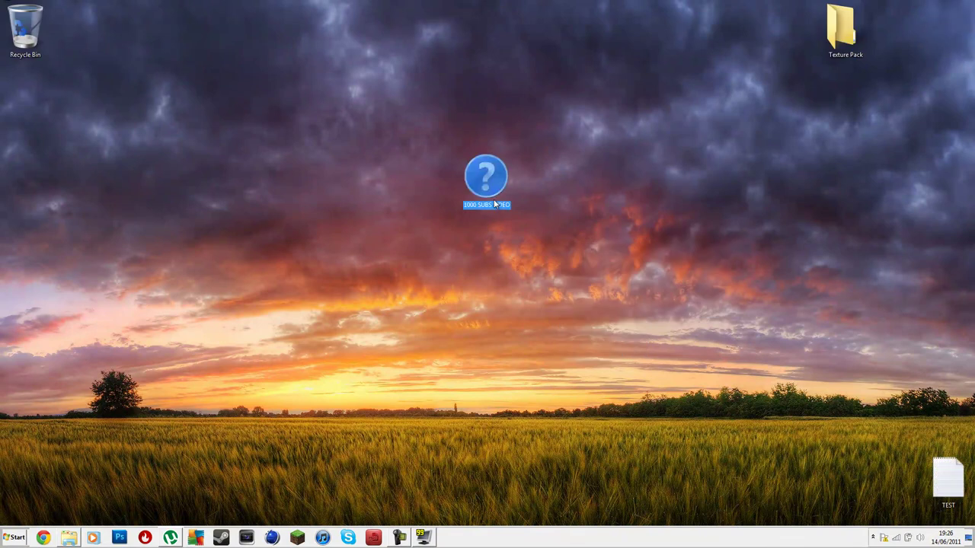
{"action": "scroll", "coordinate": [500, 272], "scroll_direction": "up", "scroll_amount": 8, "text": "ctrl"}
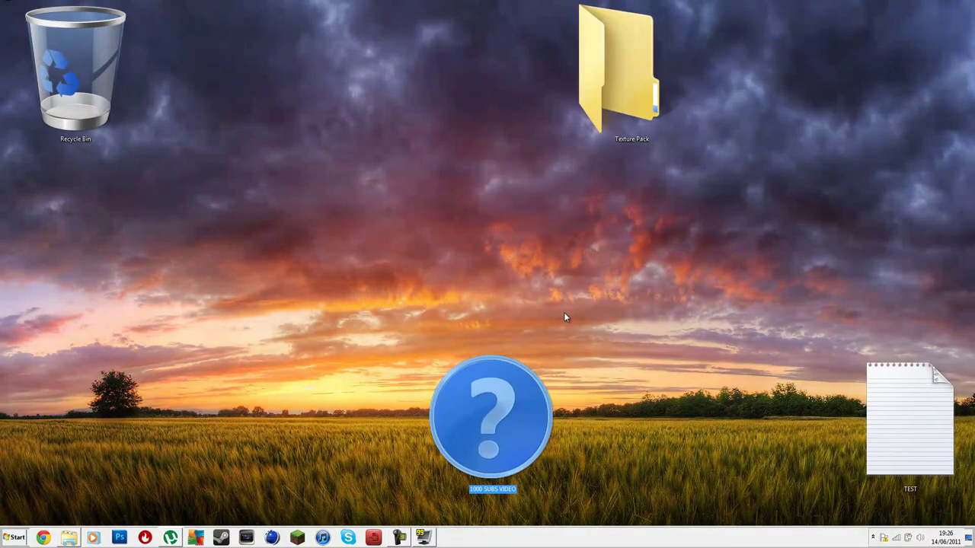
{"action": "left_click_drag", "start_coordinate": [499, 380], "coordinate": [450, 212]}
{"action": "left_click", "coordinate": [654, 273]}
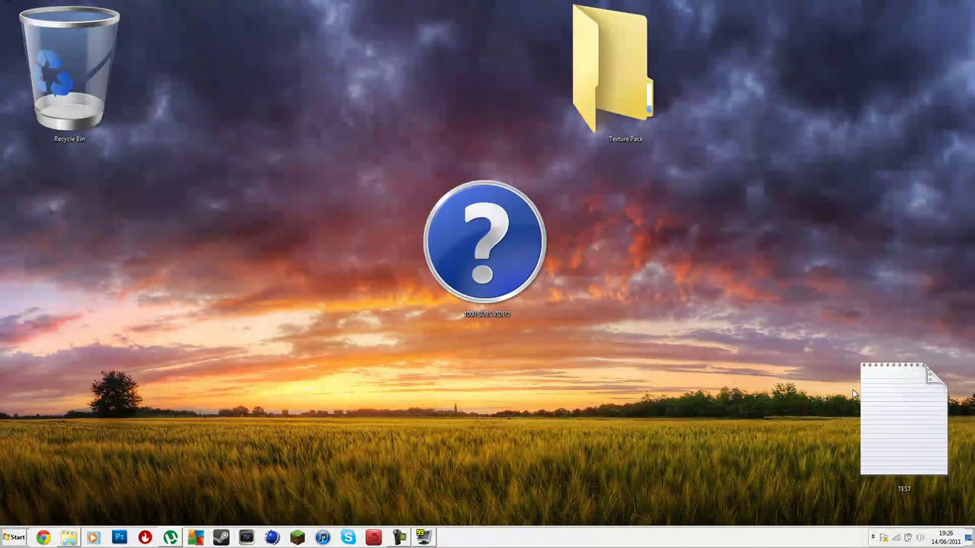